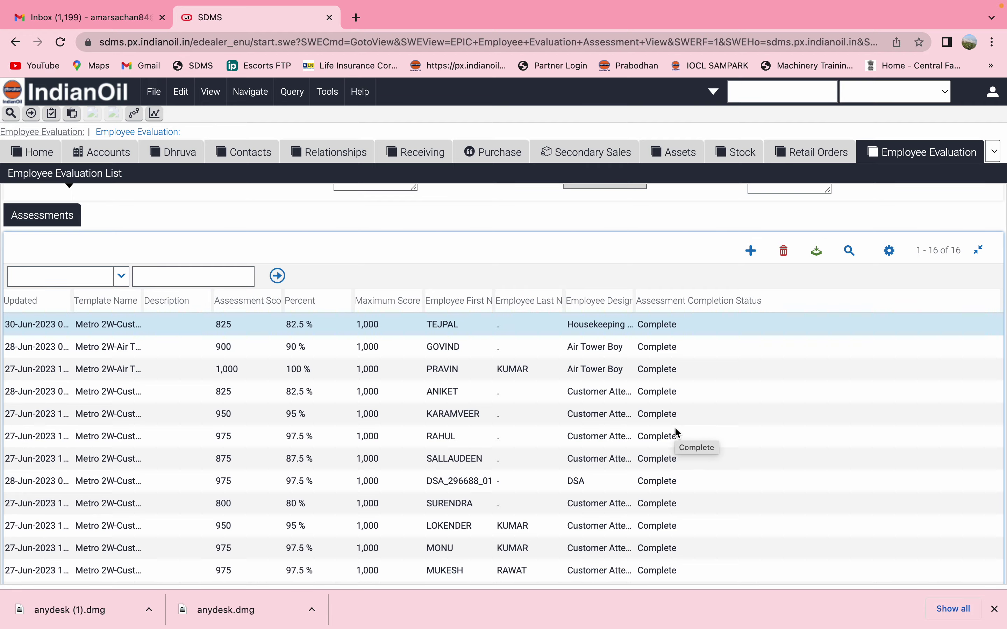
Try to set the status of the April 2023 employee evaluation to Finalized, and dismiss the resulting message
{"action": "scroll", "coordinate": [673, 435], "scroll_direction": "up", "scroll_amount": 4}
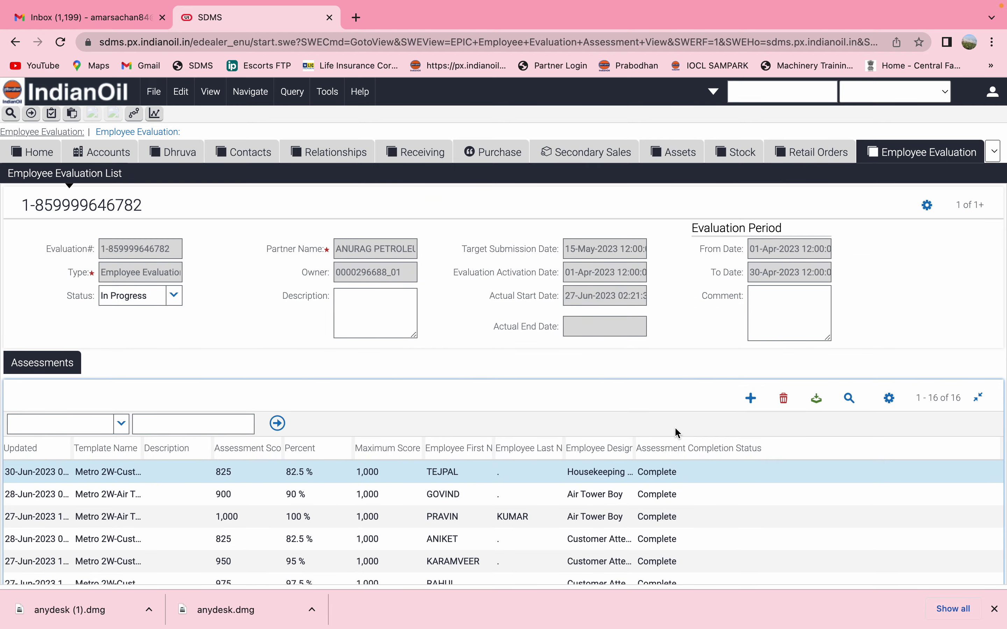
{"action": "left_click", "coordinate": [174, 296]}
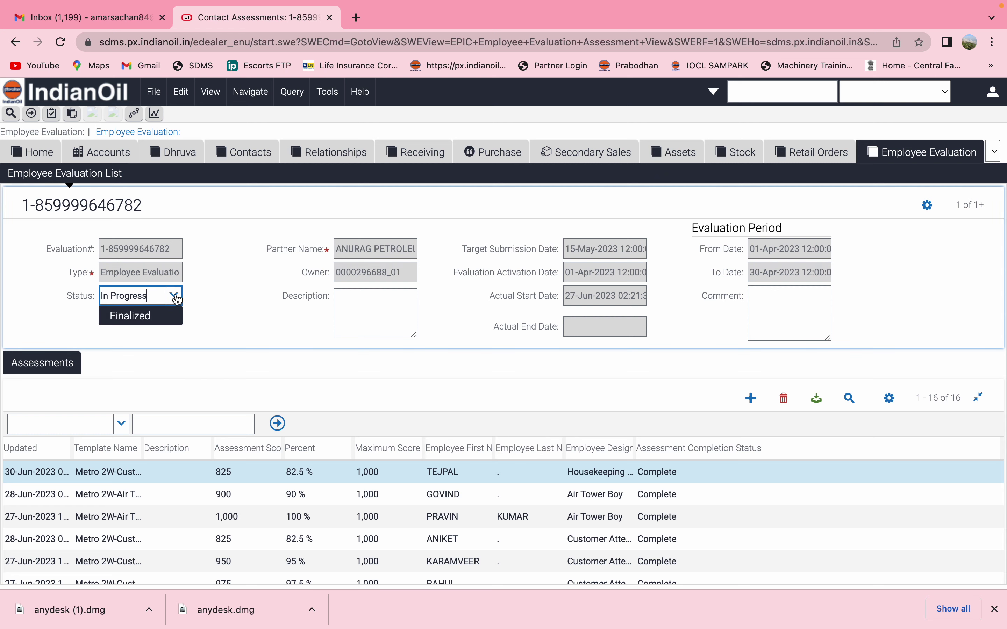
{"action": "left_click", "coordinate": [160, 319]}
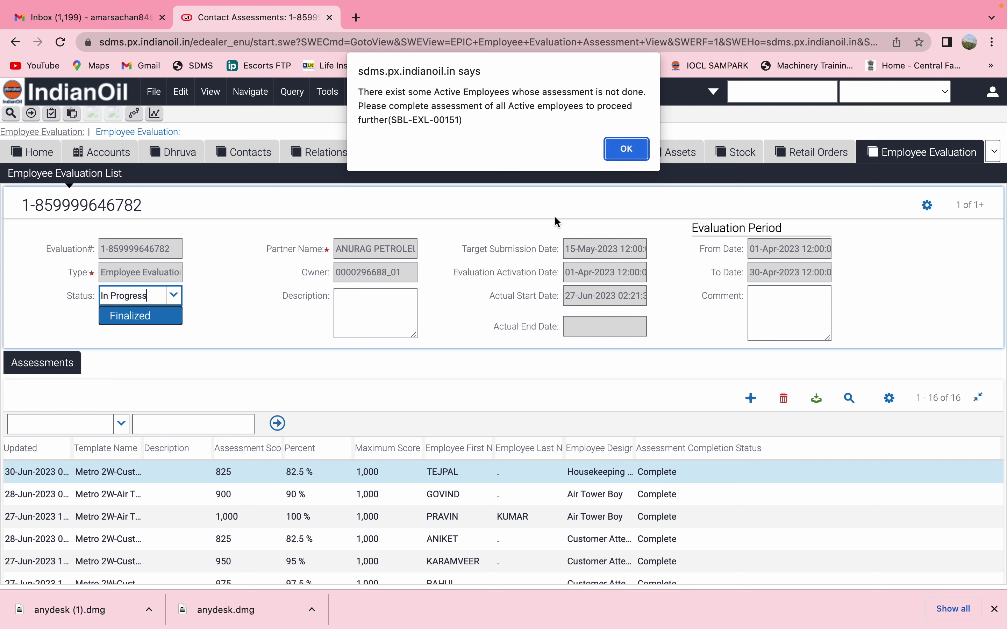
{"action": "left_click", "coordinate": [636, 153]}
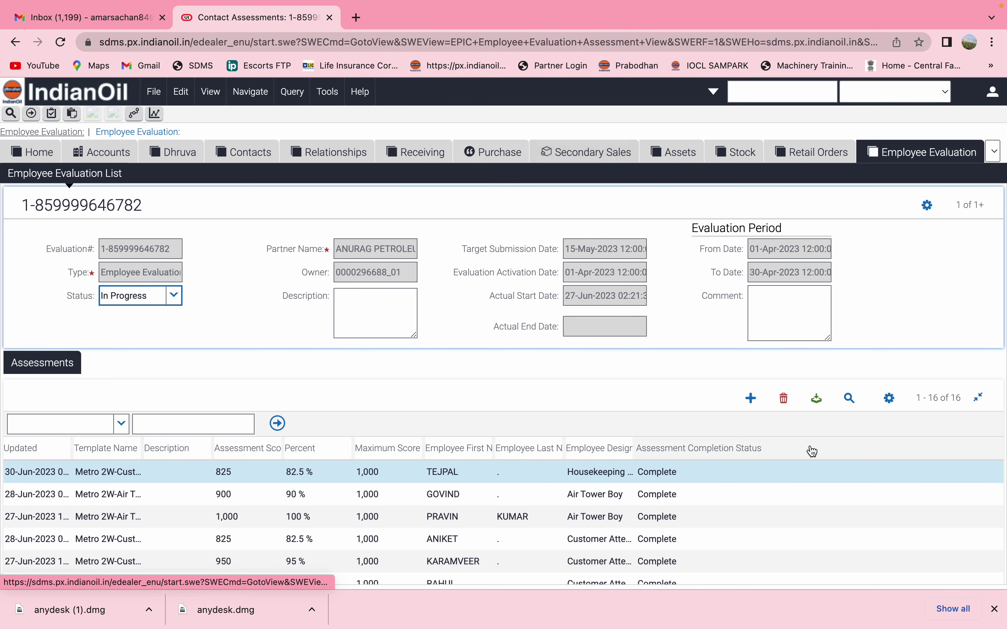
Try to add a new record to the evaluation's Assessments list, and reload the page
{"action": "scroll", "coordinate": [811, 449], "scroll_direction": "down", "scroll_amount": 2}
{"action": "left_click", "coordinate": [764, 340]}
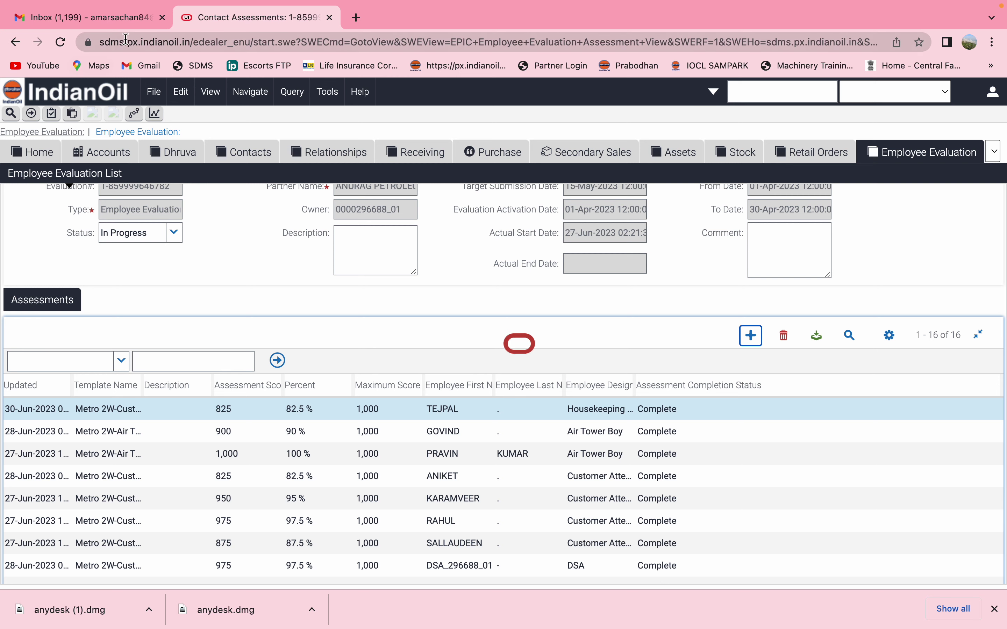
{"action": "left_click", "coordinate": [141, 39]}
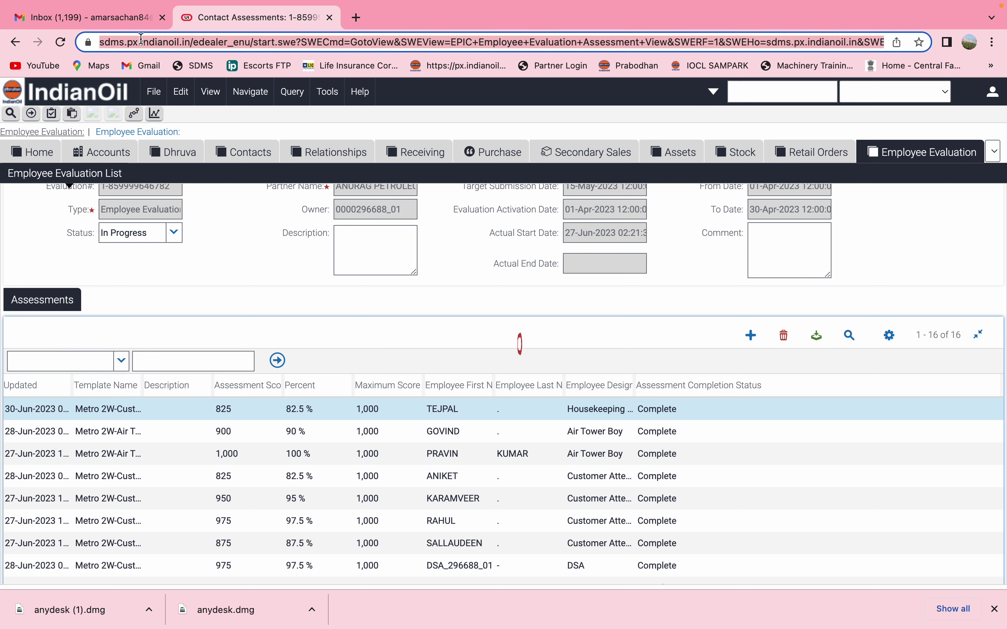
{"action": "key", "text": "Return"}
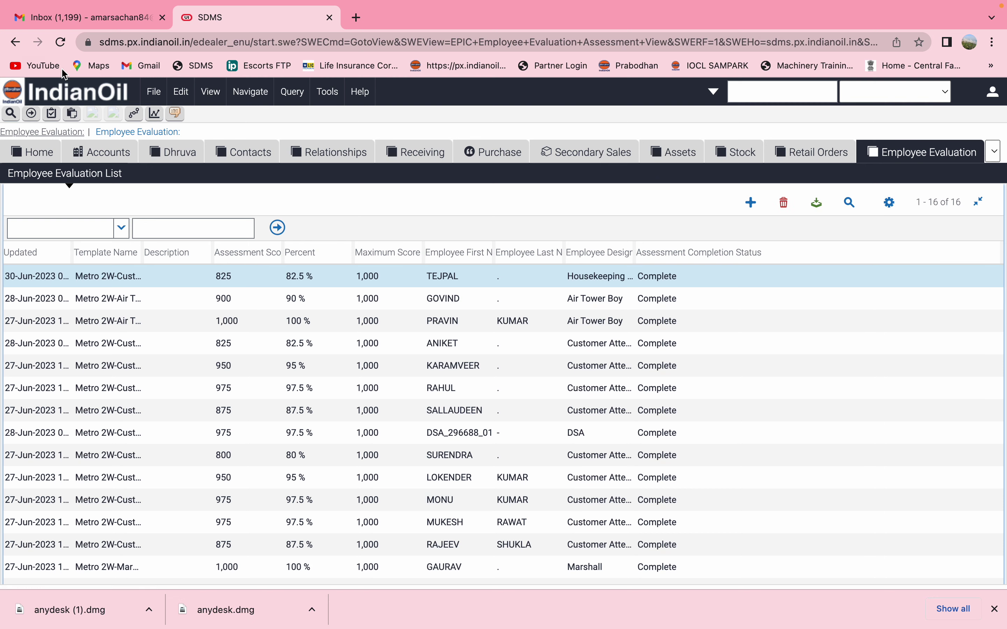
Return to the home page and reopen the April 2023 evaluation from the Employee Evaluation list
{"action": "left_click", "coordinate": [30, 152]}
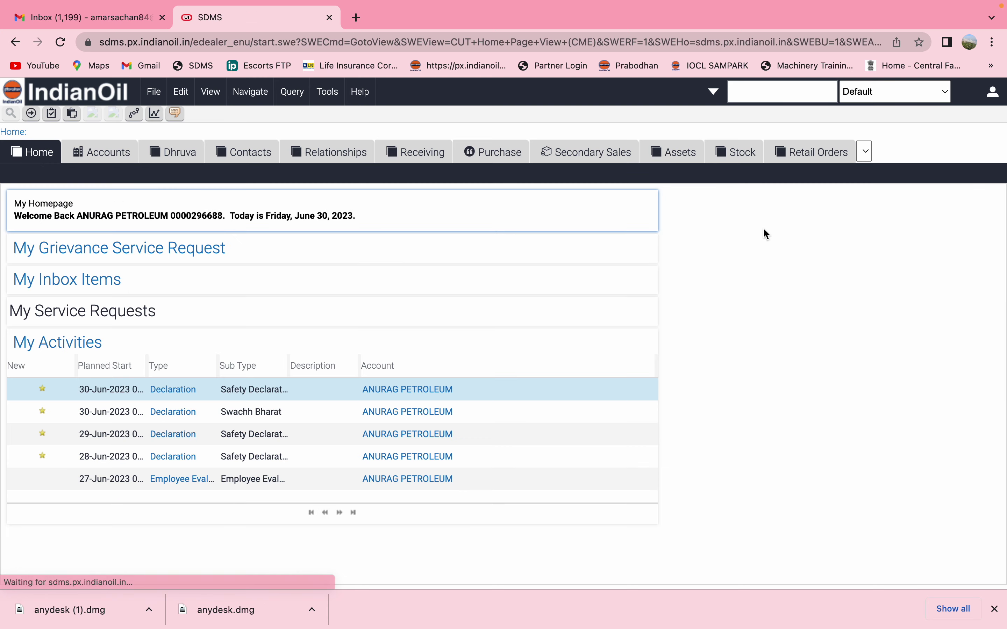
{"action": "left_click", "coordinate": [866, 151]}
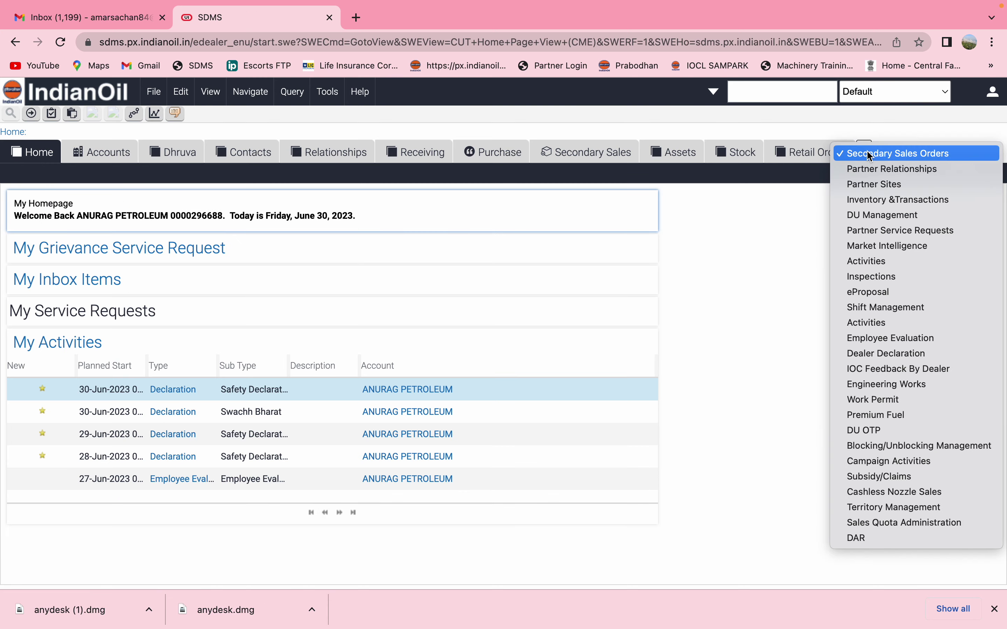
{"action": "left_click", "coordinate": [911, 339]}
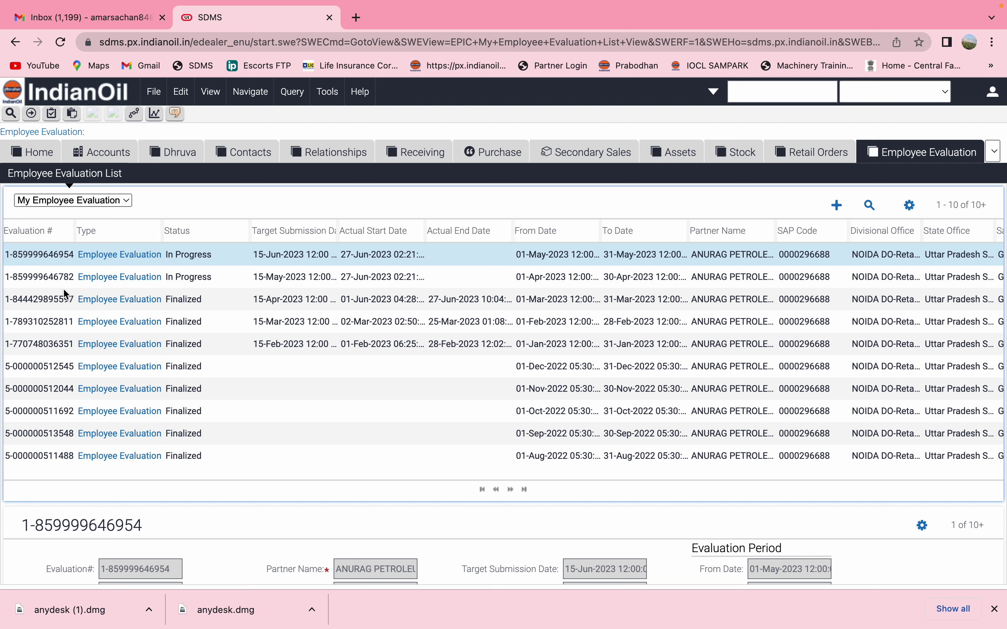
{"action": "left_click", "coordinate": [98, 286]}
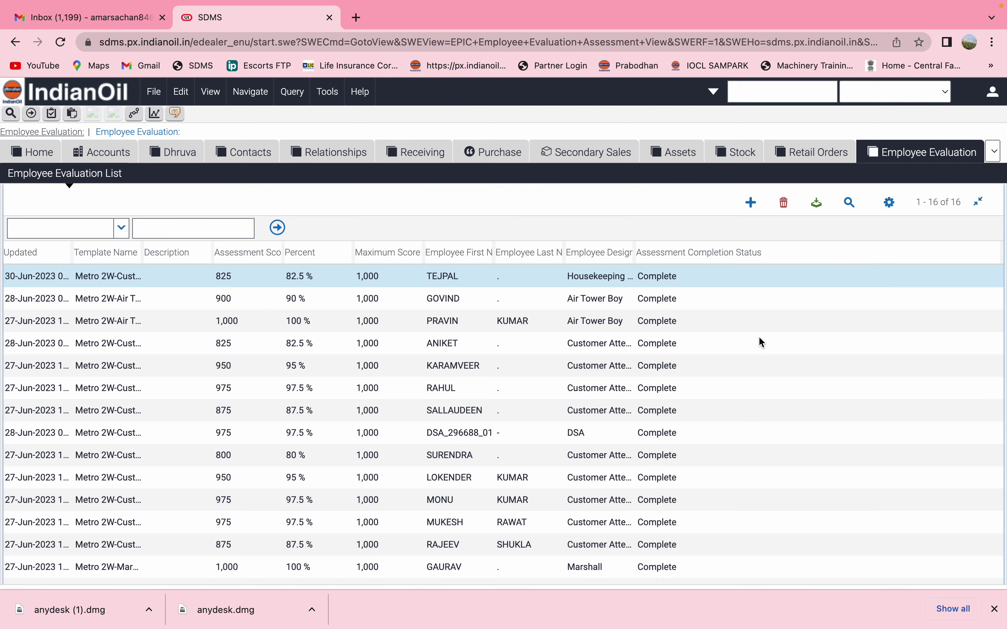
Add a new assessment record that uses the Metro 2W-Customer Attendant Evaluation template
{"action": "scroll", "coordinate": [755, 527], "scroll_direction": "down", "scroll_amount": 3}
{"action": "scroll", "coordinate": [754, 524], "scroll_direction": "up", "scroll_amount": 1}
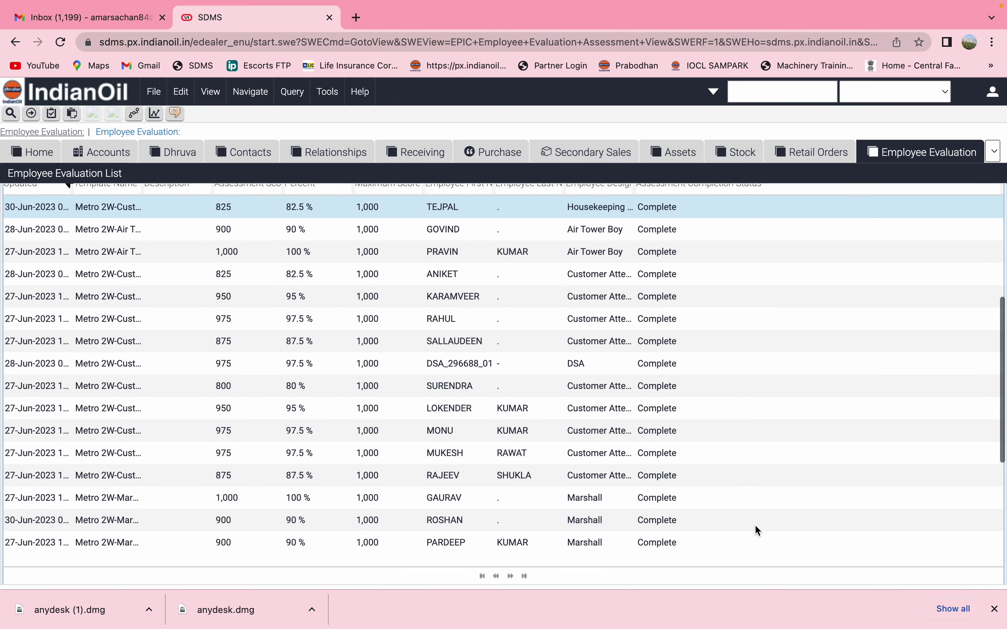
{"action": "scroll", "coordinate": [753, 257], "scroll_direction": "up", "scroll_amount": 3}
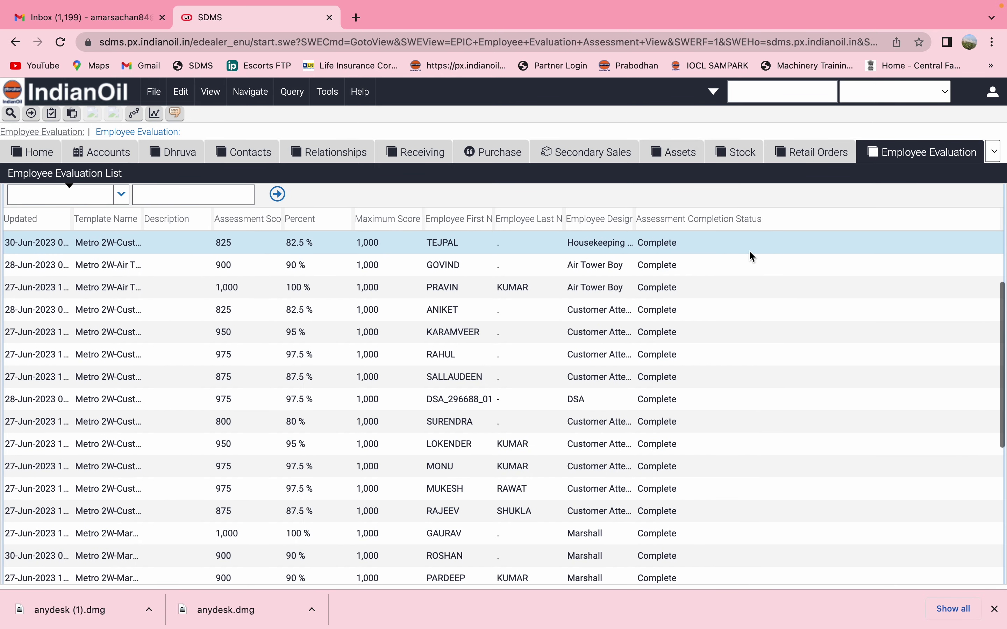
{"action": "left_click", "coordinate": [752, 221]}
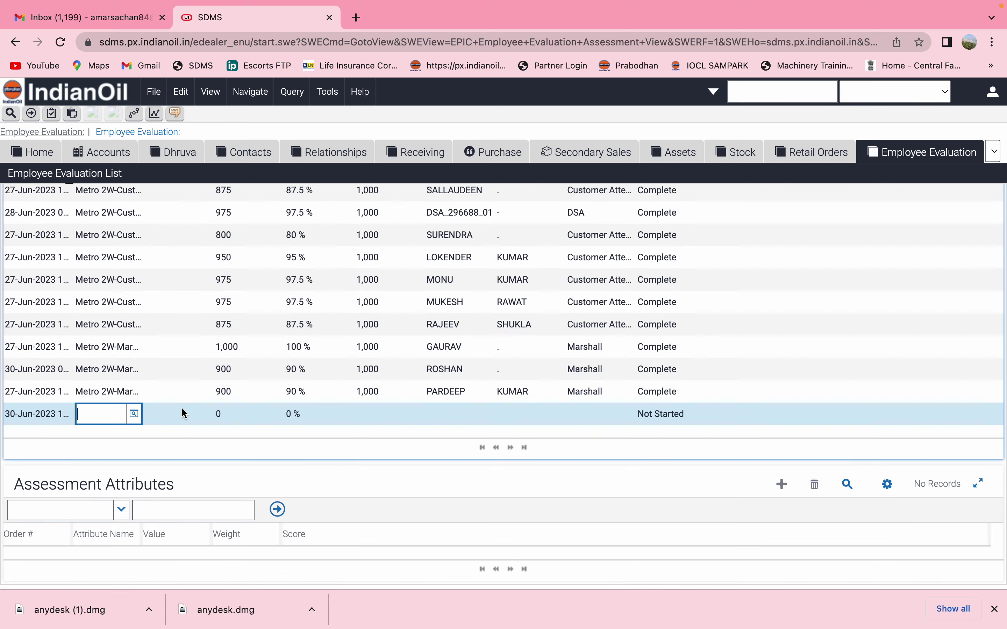
{"action": "left_click", "coordinate": [136, 415]}
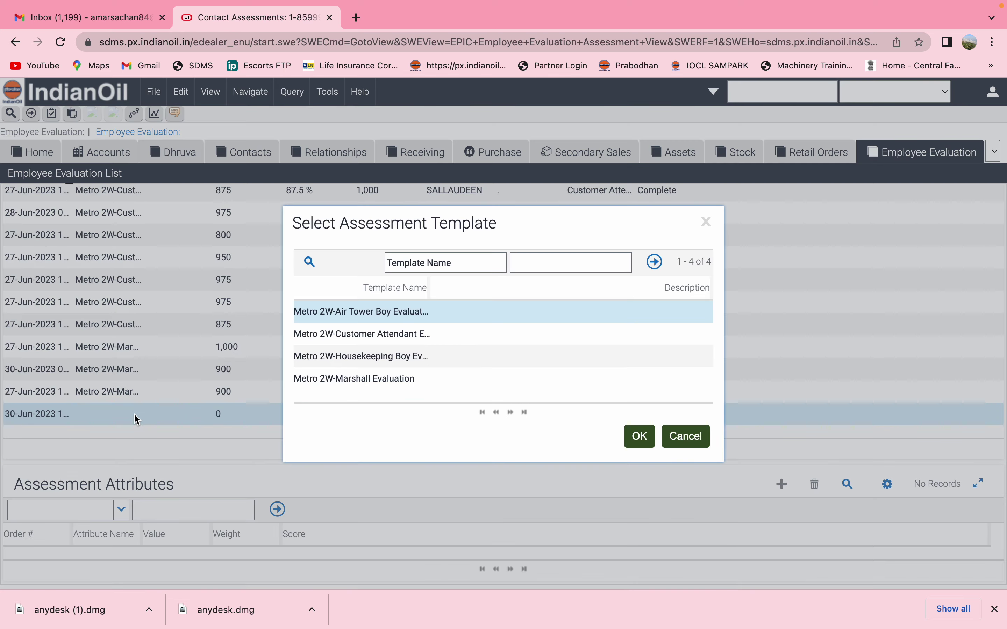
{"action": "left_click", "coordinate": [393, 336]}
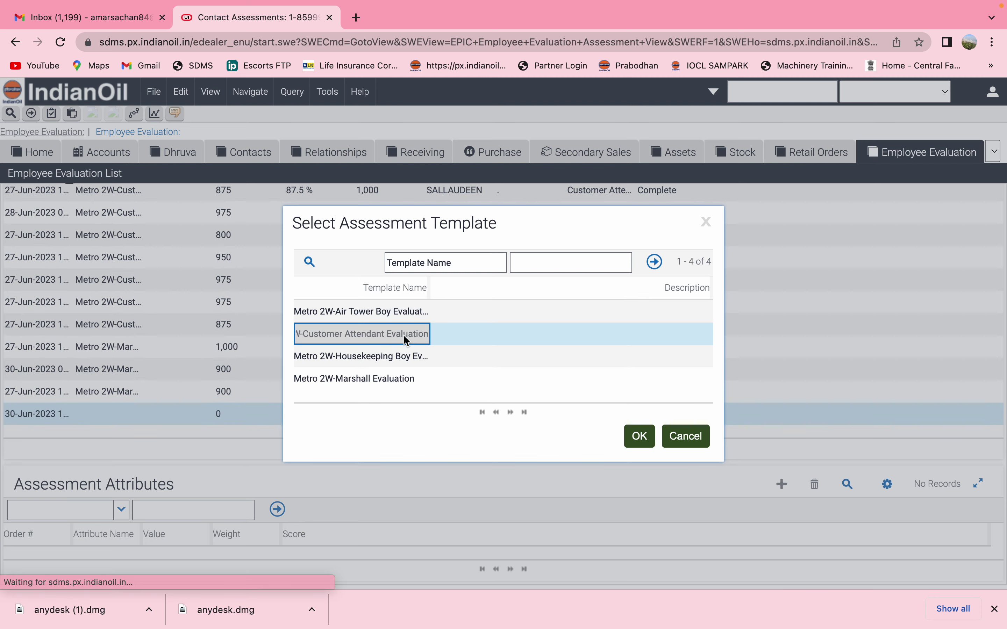
{"action": "left_click", "coordinate": [639, 436]}
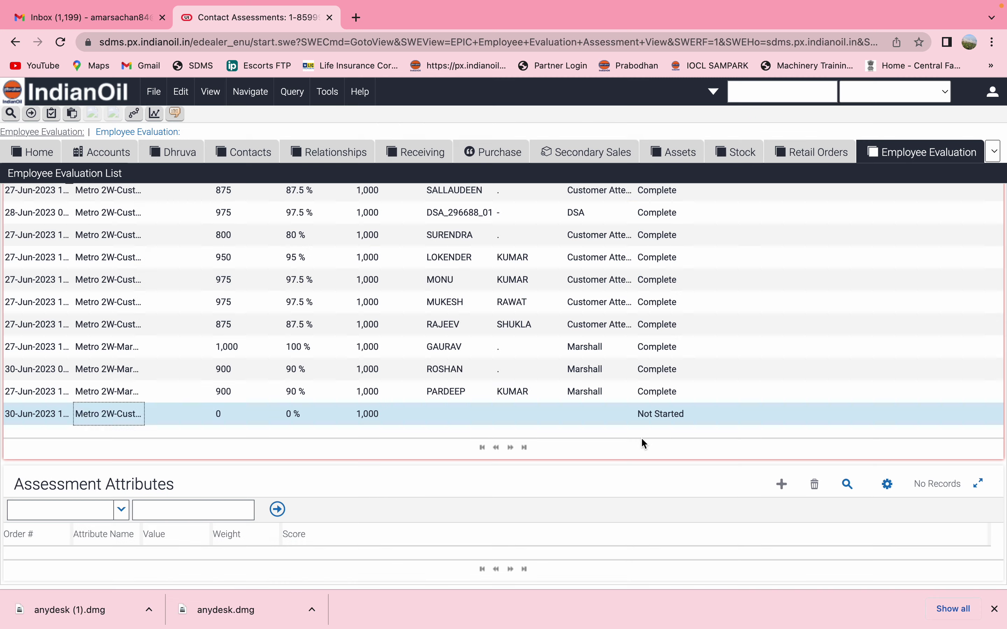
Review all employee names and job titles available for the new assessment, and close the list without choosing anyone
{"action": "left_click", "coordinate": [454, 416]}
{"action": "left_click", "coordinate": [486, 414]}
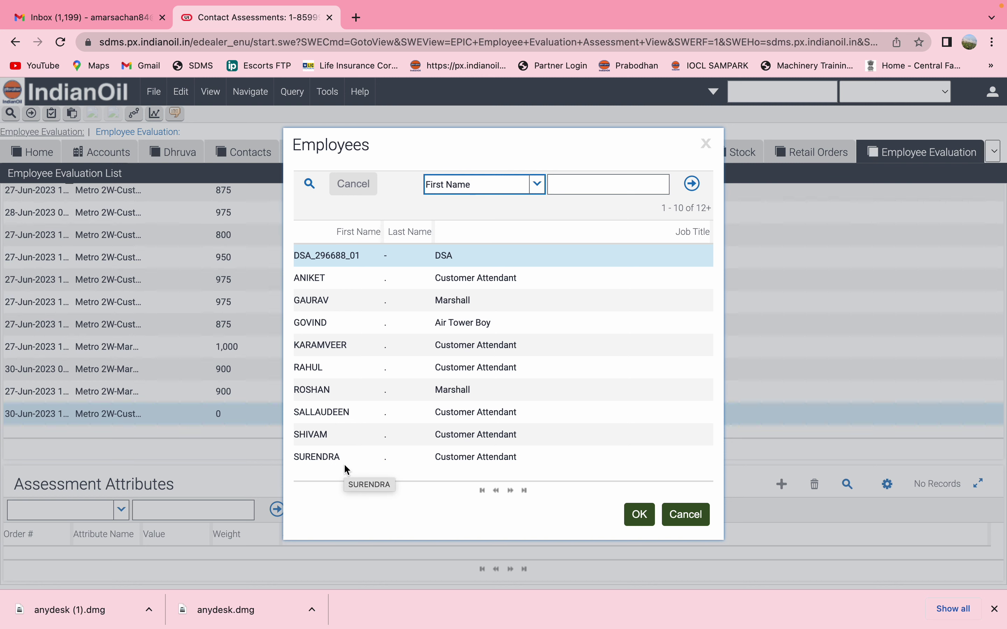
{"action": "left_click", "coordinate": [525, 491]}
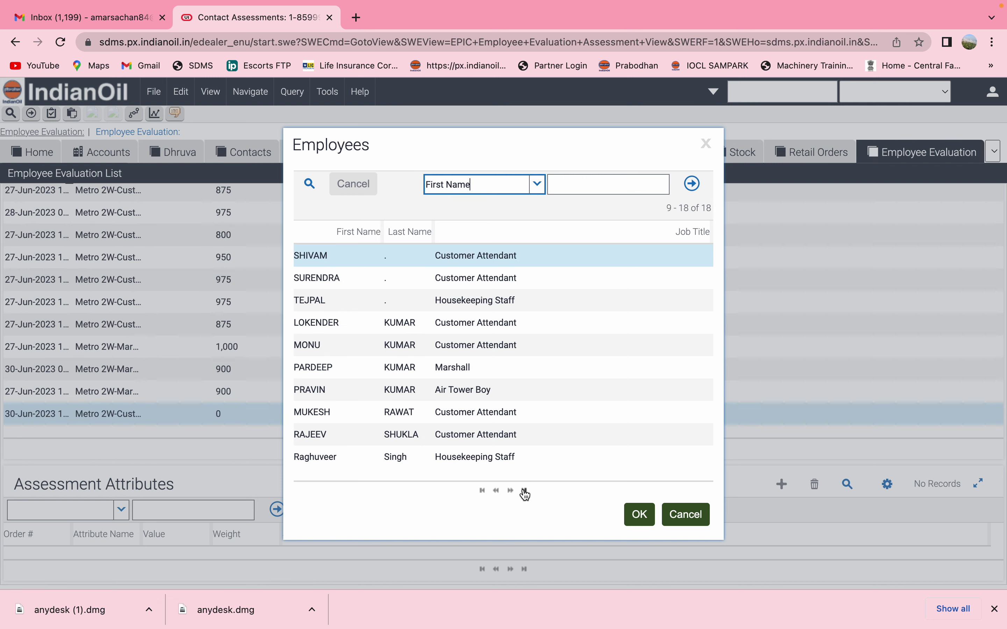
{"action": "left_click", "coordinate": [485, 494]}
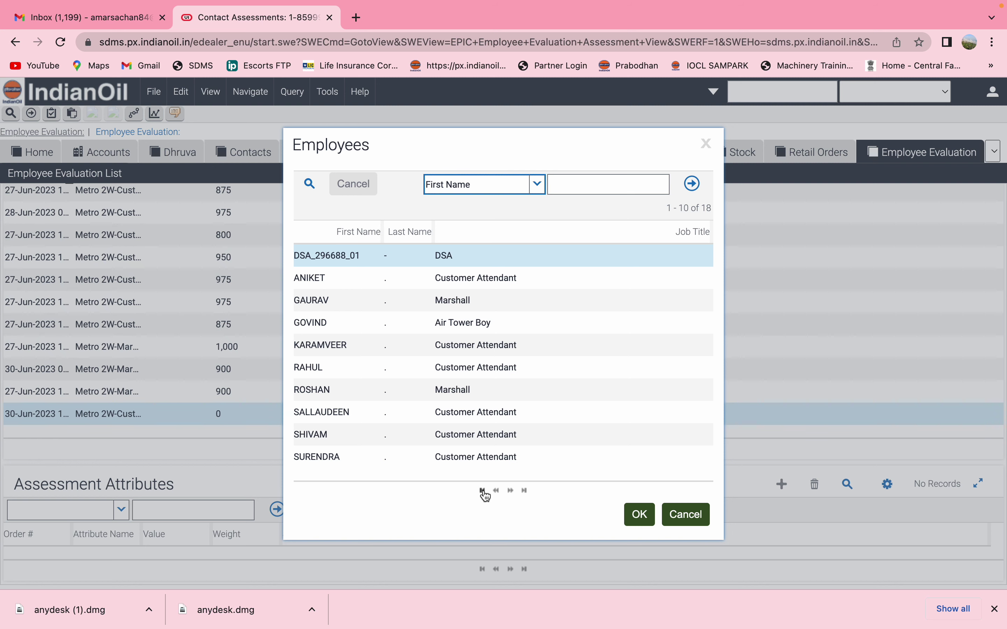
{"action": "left_click", "coordinate": [525, 491]}
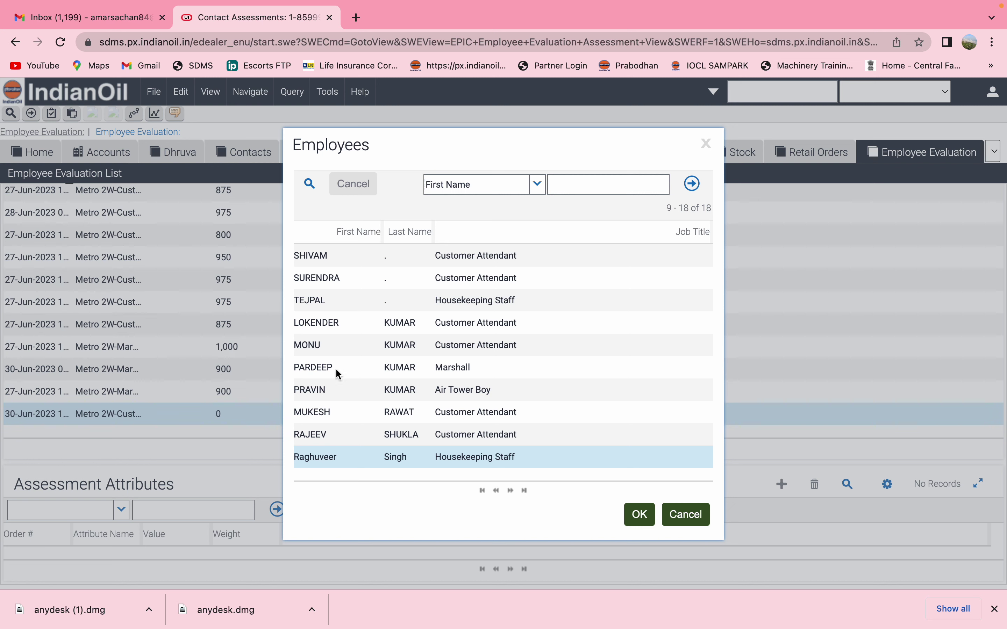
{"action": "left_click", "coordinate": [483, 492]}
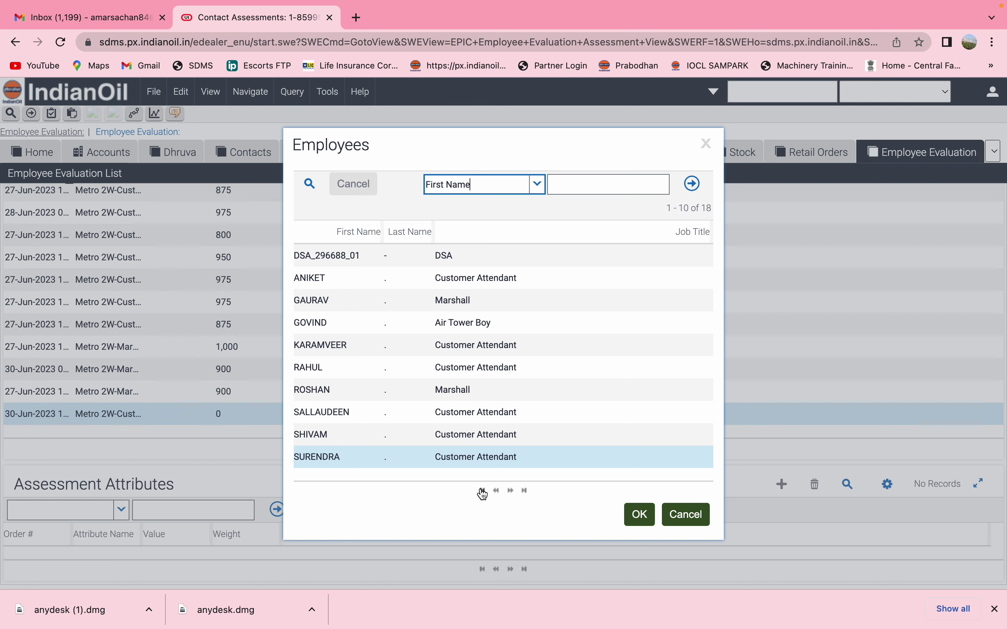
{"action": "left_click", "coordinate": [526, 492]}
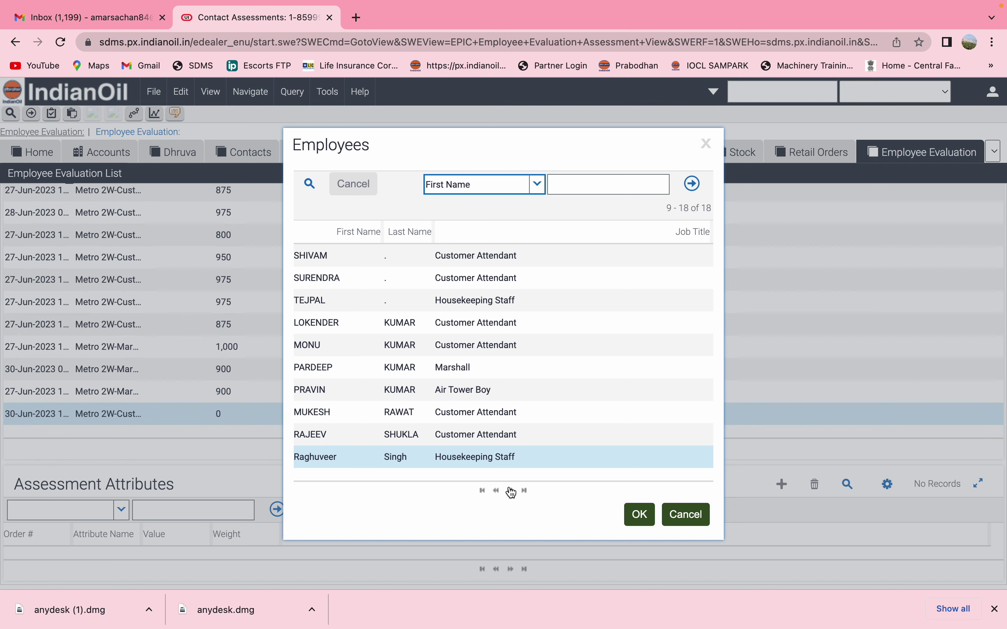
{"action": "left_click", "coordinate": [483, 490]}
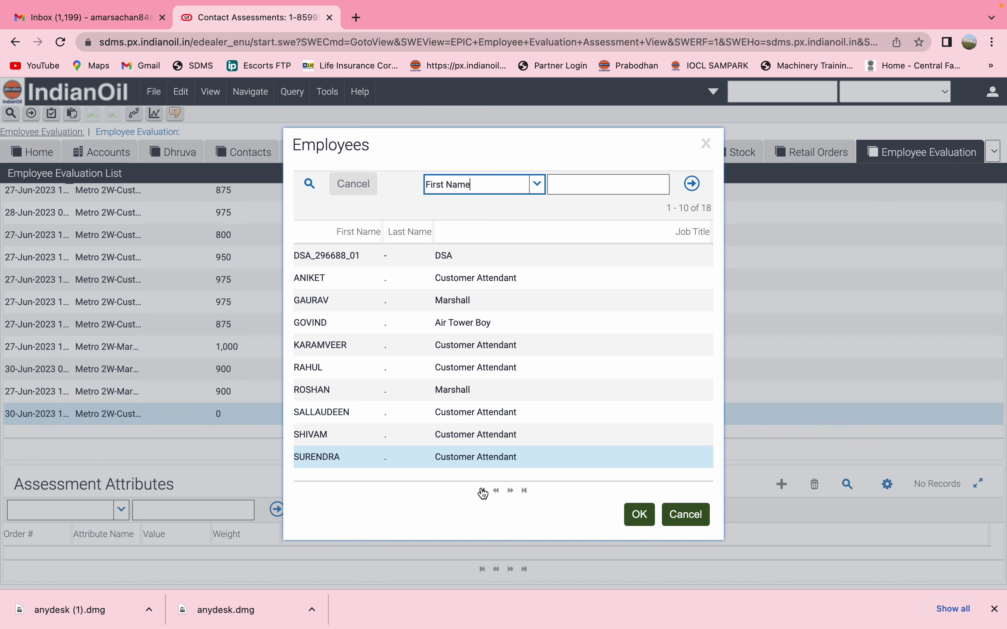
{"action": "left_click", "coordinate": [525, 491]}
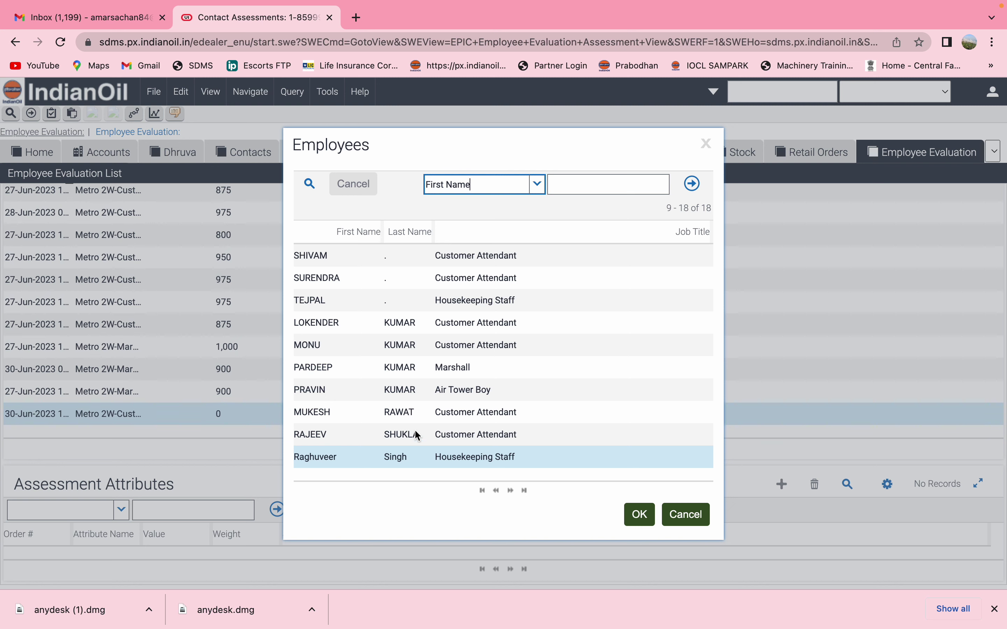
{"action": "left_click", "coordinate": [482, 492]}
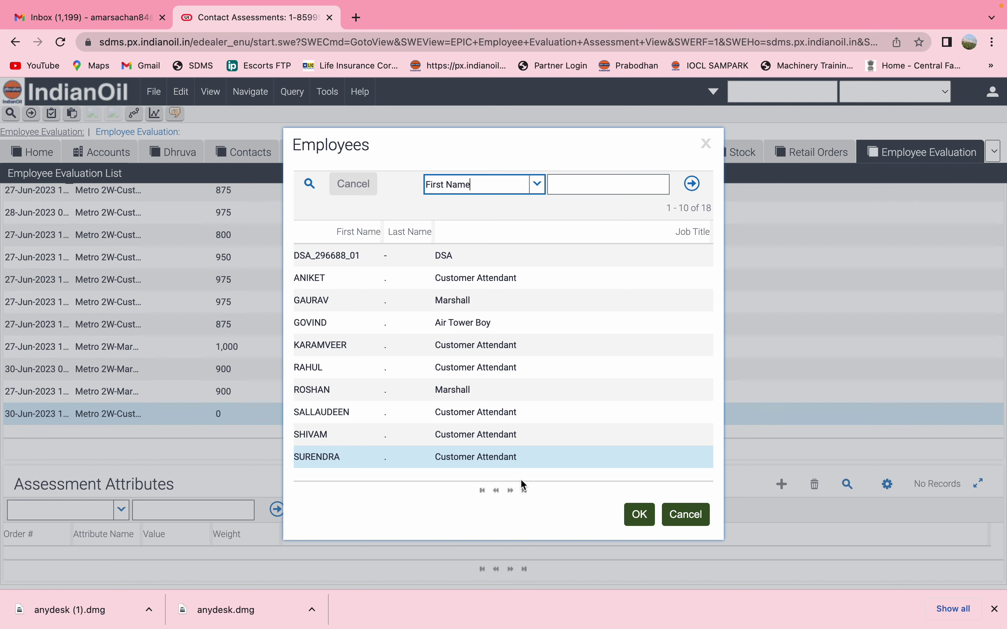
{"action": "left_click", "coordinate": [526, 493]}
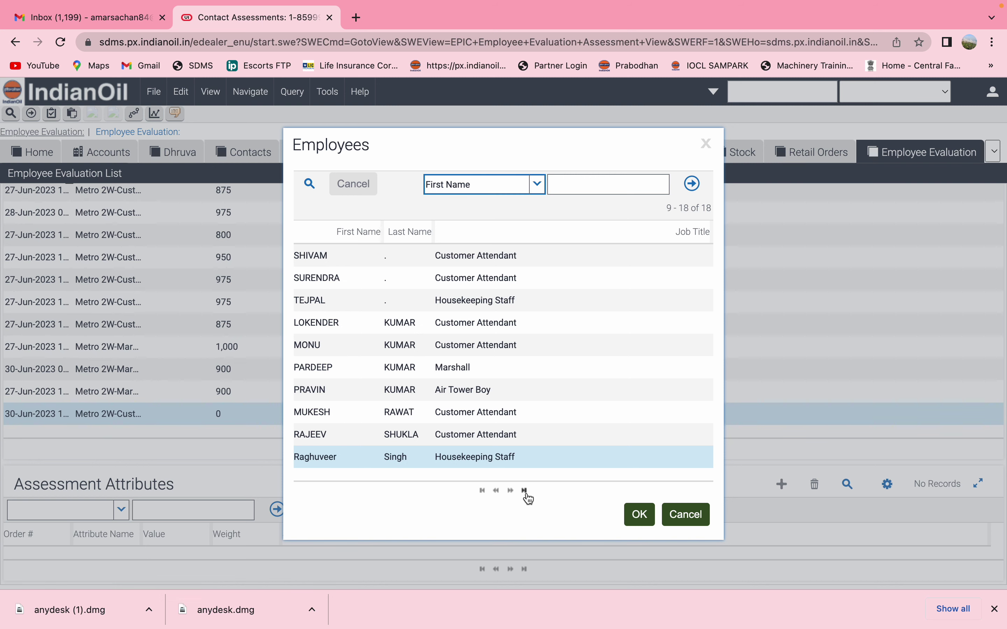
{"action": "left_click", "coordinate": [481, 491]}
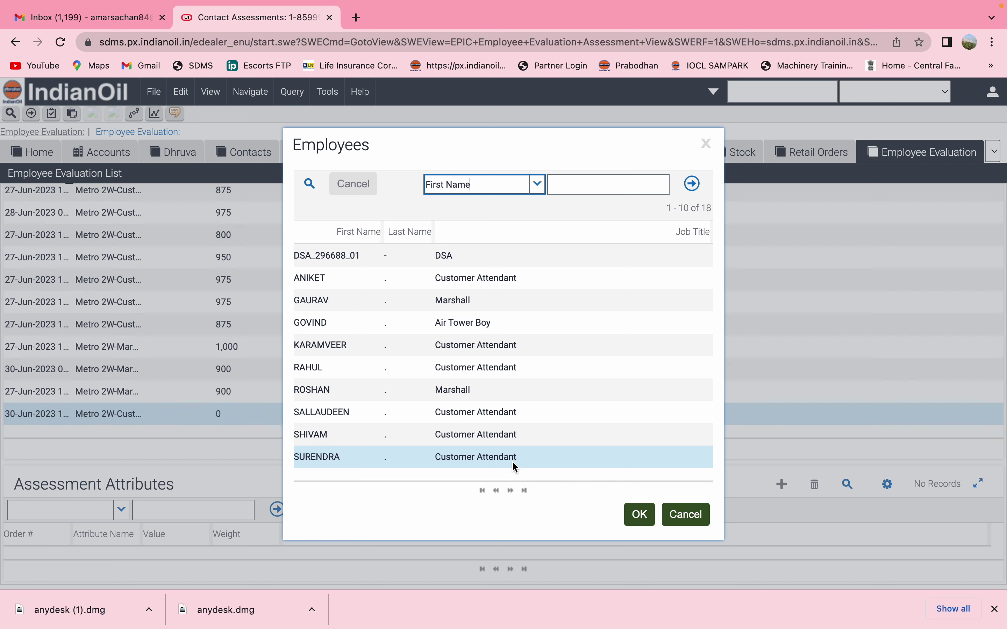
{"action": "left_click", "coordinate": [525, 491]}
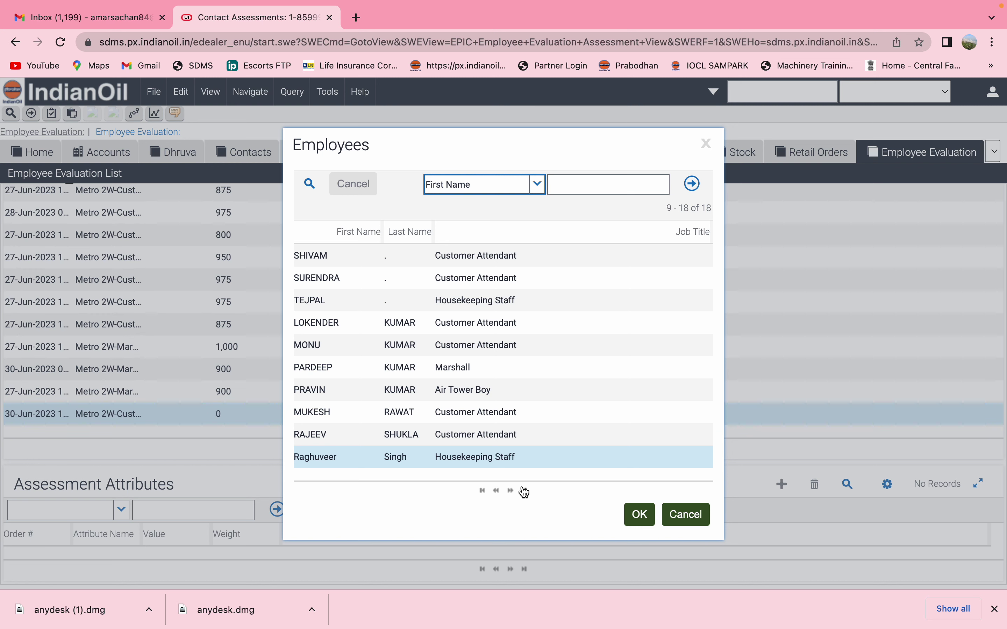
{"action": "left_click", "coordinate": [483, 491]}
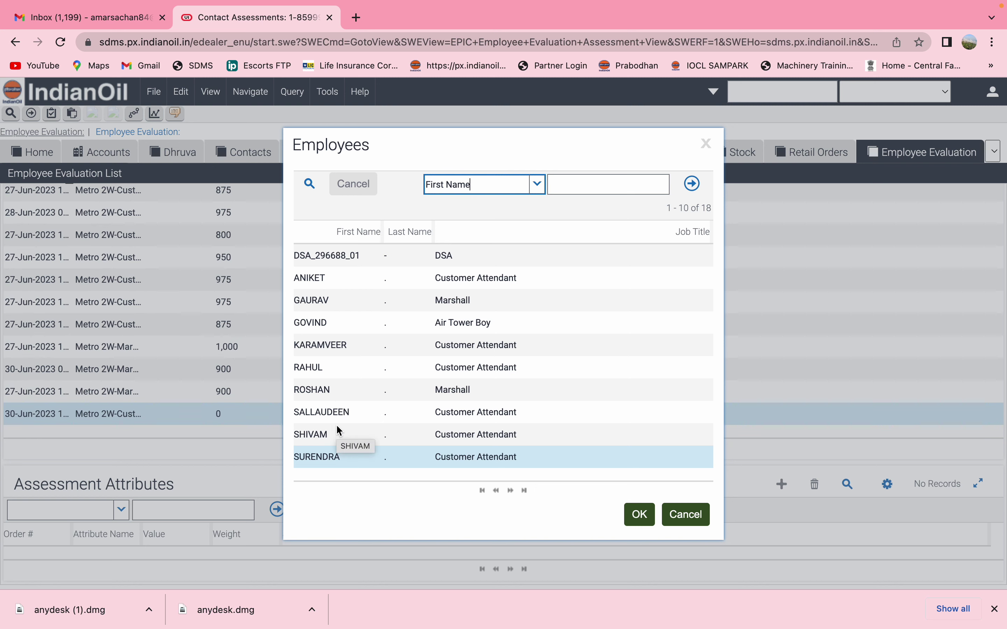
{"action": "left_click", "coordinate": [524, 491]}
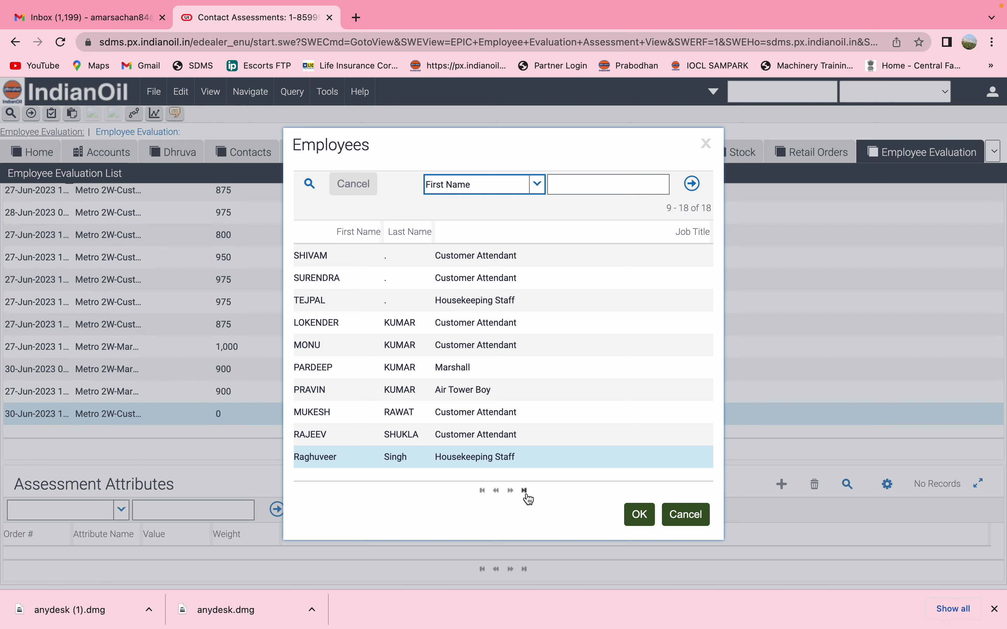
{"action": "left_click", "coordinate": [690, 516]}
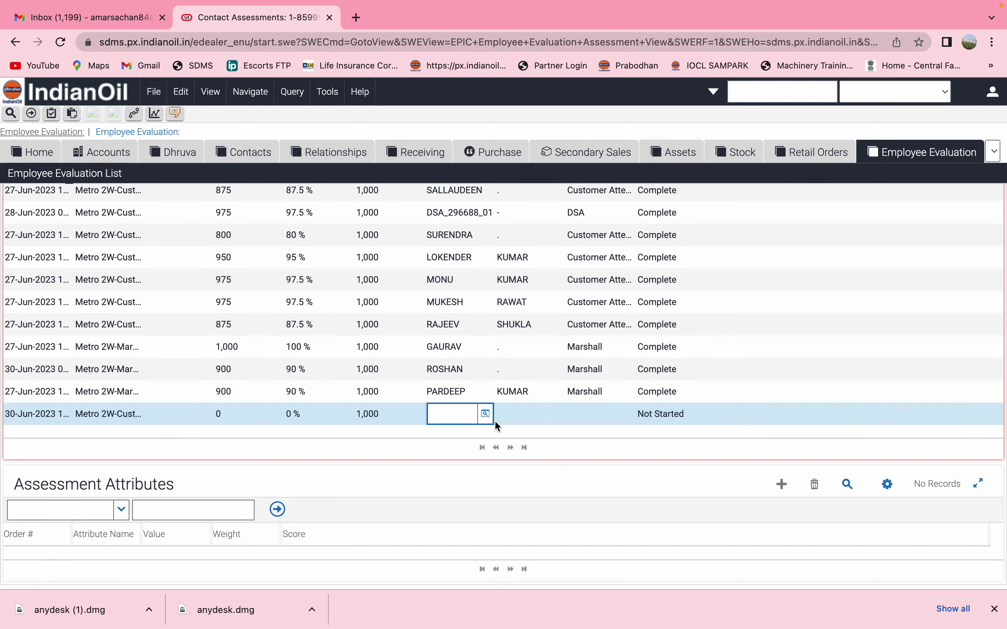
Assign the last employee in the employee list, a Housekeeping Staff member, to the new assessment
{"action": "left_click", "coordinate": [484, 415]}
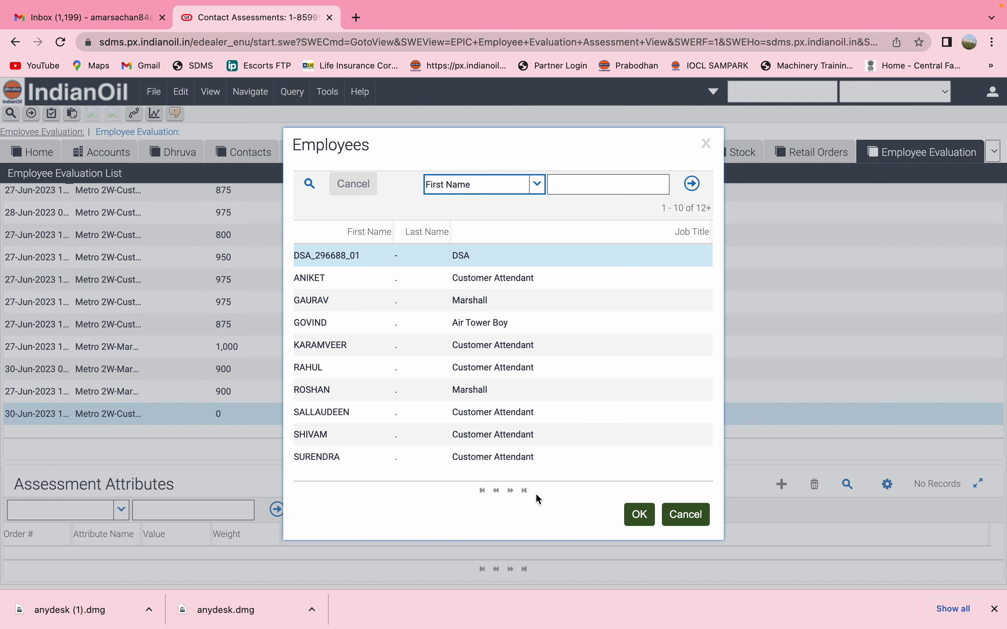
{"action": "left_click", "coordinate": [525, 490]}
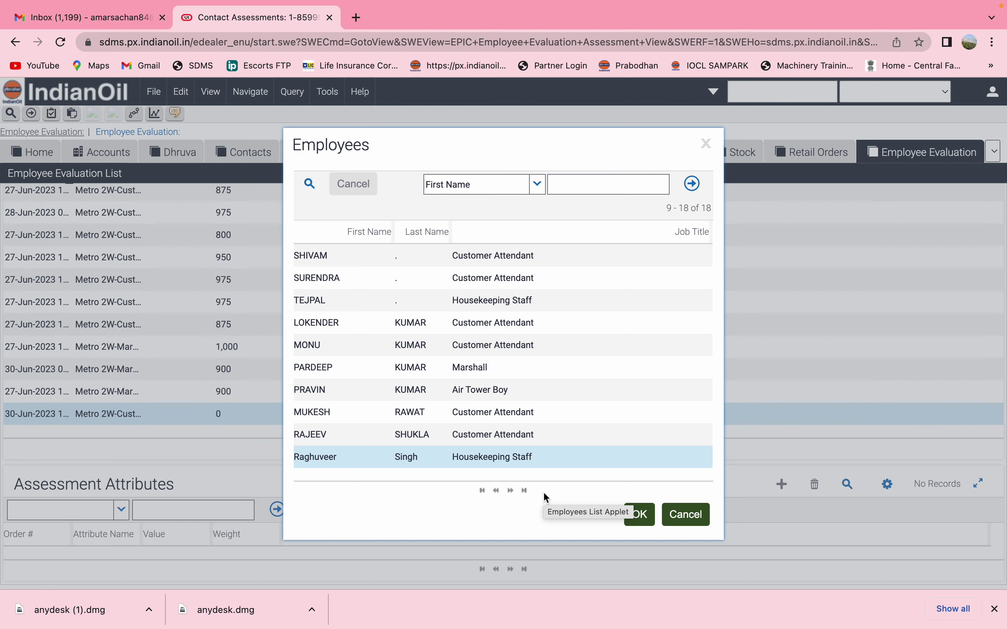
{"action": "left_click", "coordinate": [638, 515]}
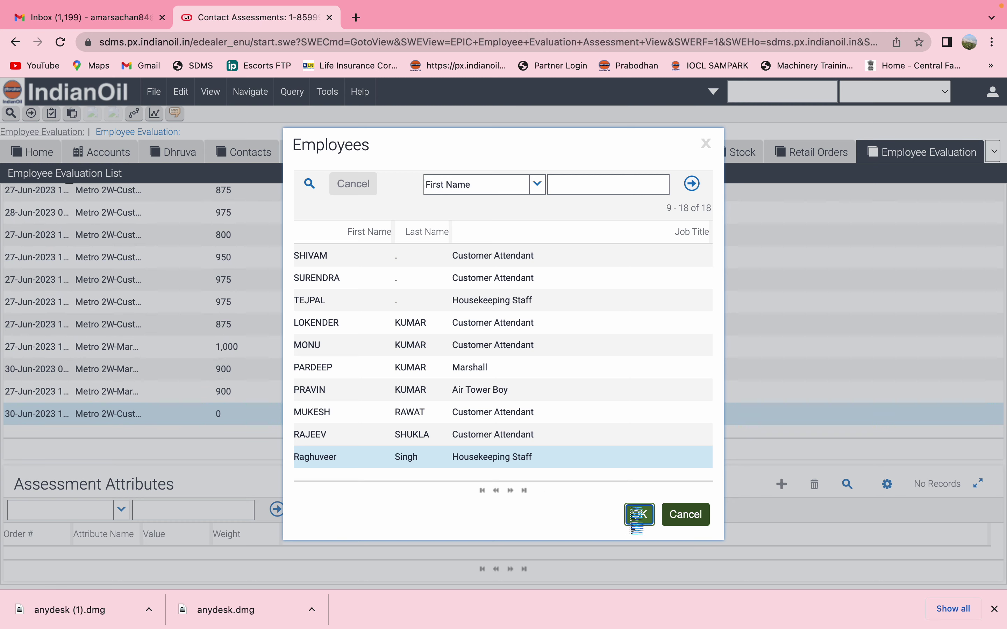
Change the new assessment's template to Metro 2W-Housekeeping Boy Evaluation
{"action": "left_click", "coordinate": [135, 416]}
{"action": "left_click", "coordinate": [135, 417]}
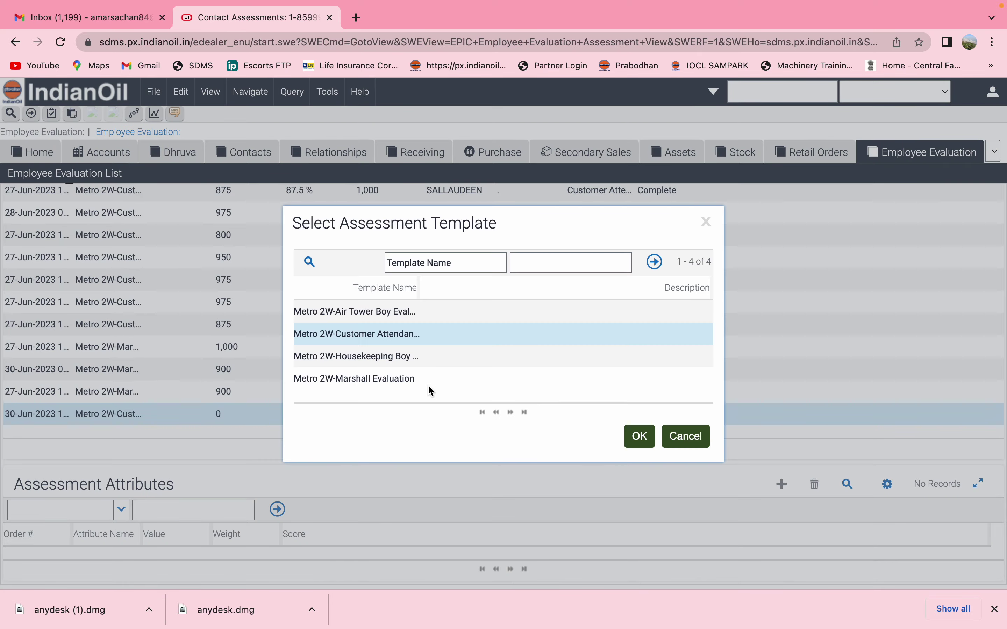
{"action": "left_click", "coordinate": [380, 359]}
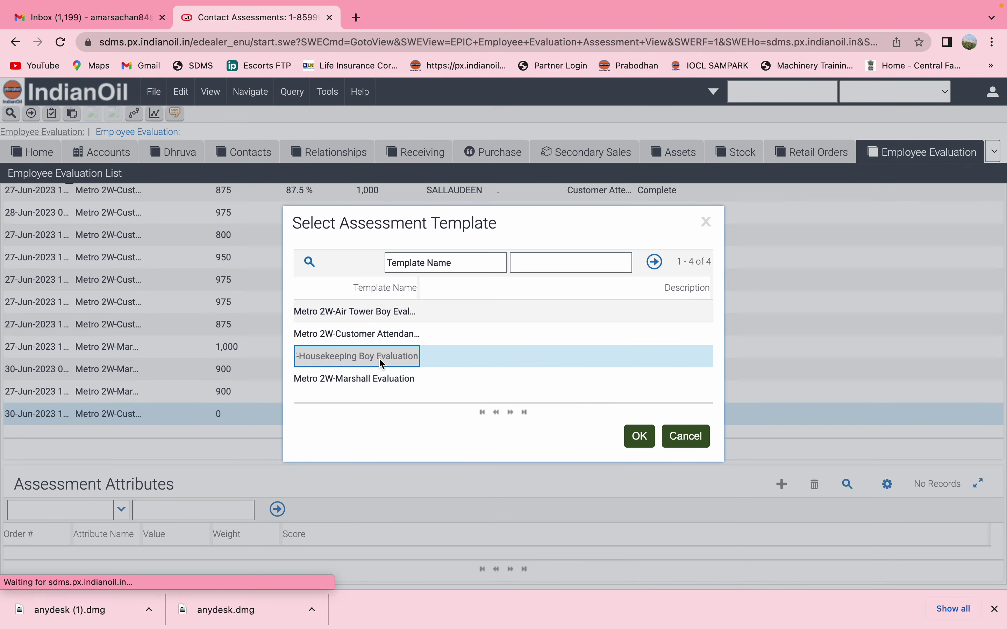
{"action": "left_click", "coordinate": [640, 436]}
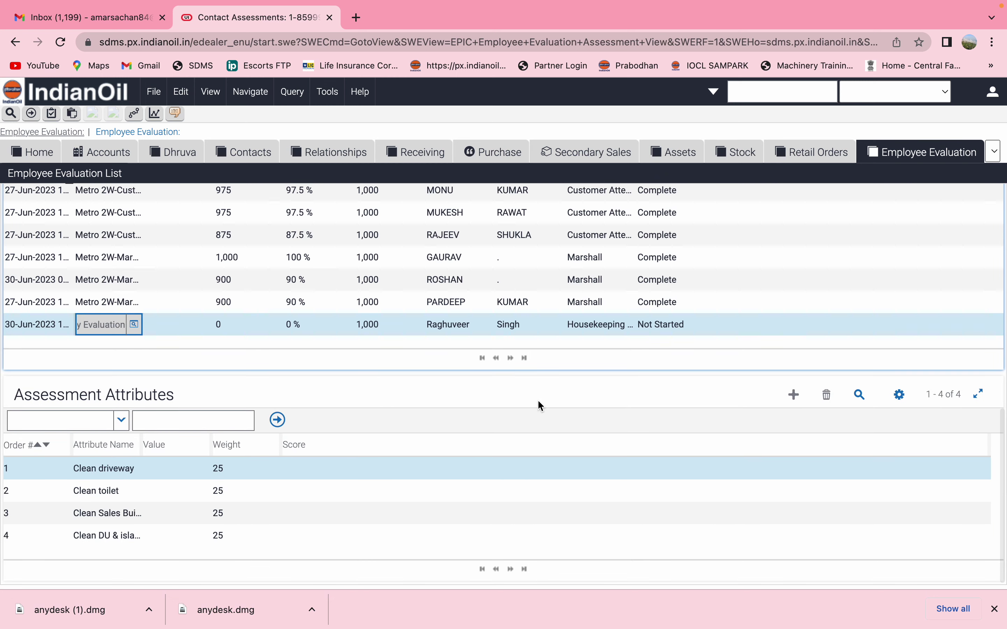
Rate Clean driveway as "Neat & Clean Driveway" and Clean toilet as "Toilets clean and not smelling" in the housekeeping assessment
{"action": "left_click", "coordinate": [185, 471]}
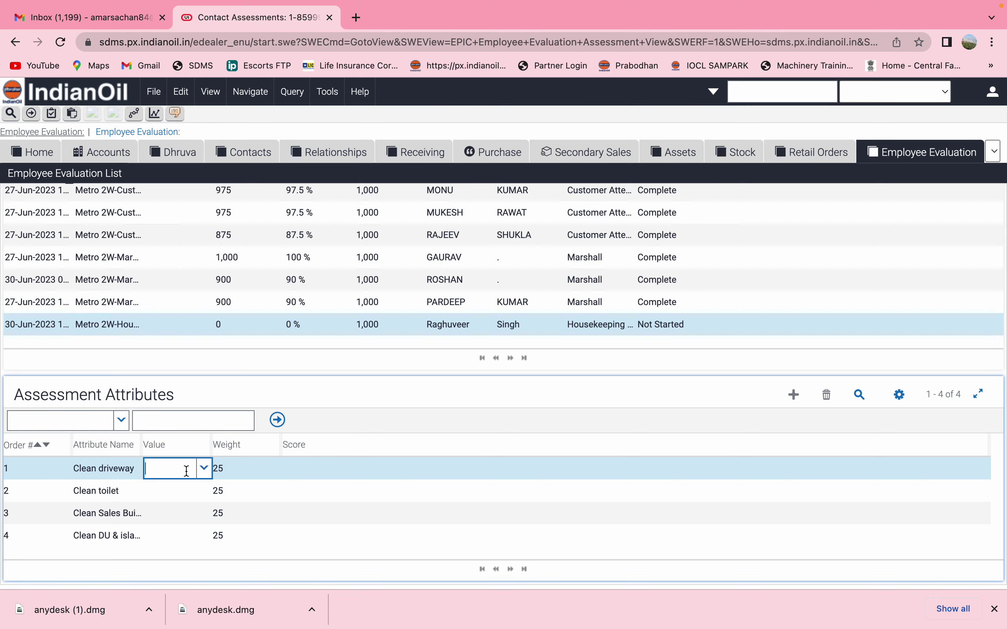
{"action": "left_click", "coordinate": [205, 471]}
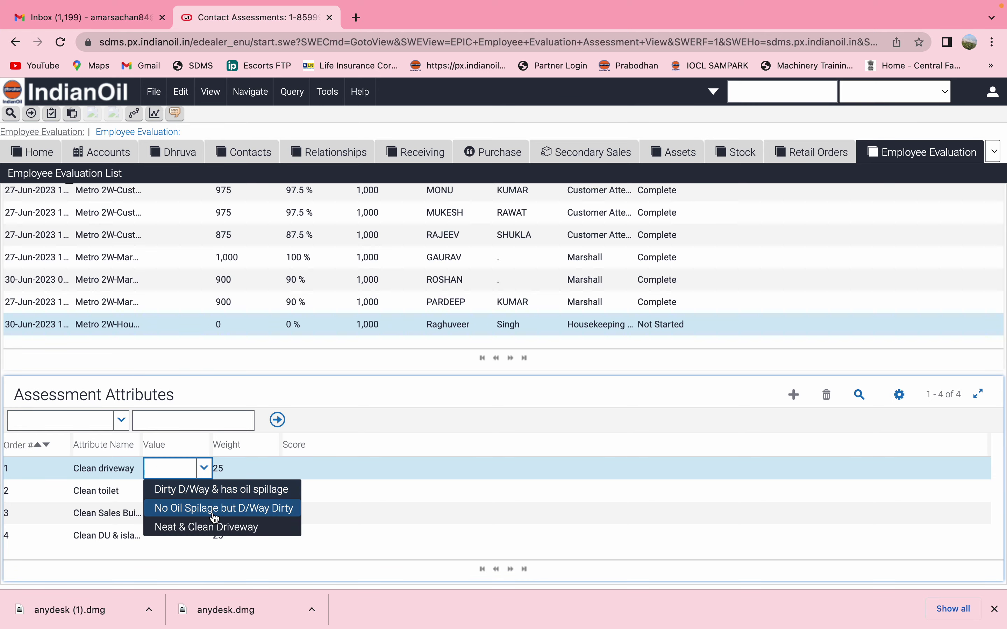
{"action": "left_click", "coordinate": [218, 528]}
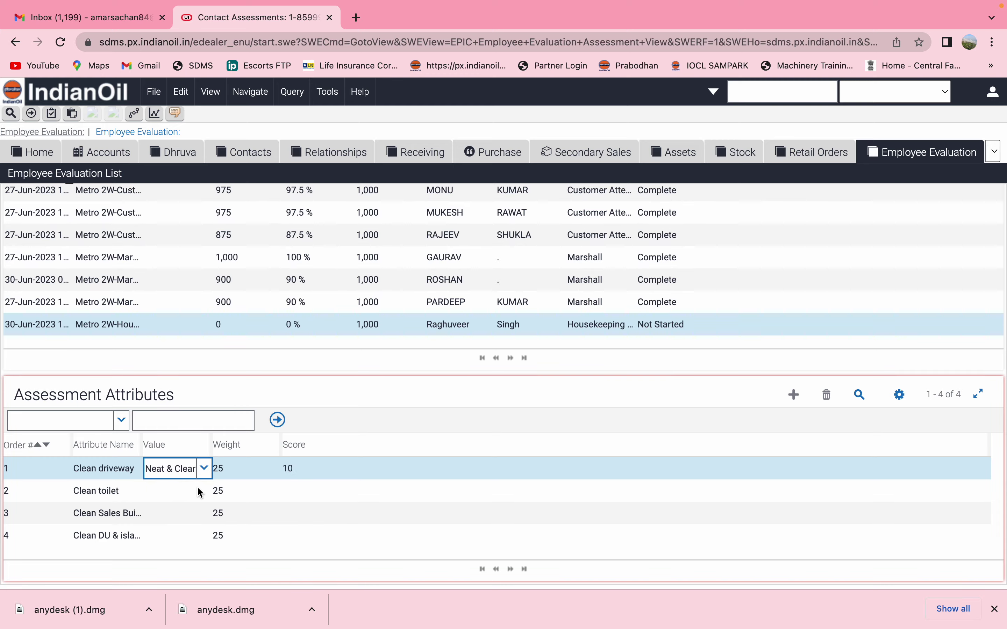
{"action": "left_click", "coordinate": [200, 493]}
{"action": "left_click", "coordinate": [204, 490]}
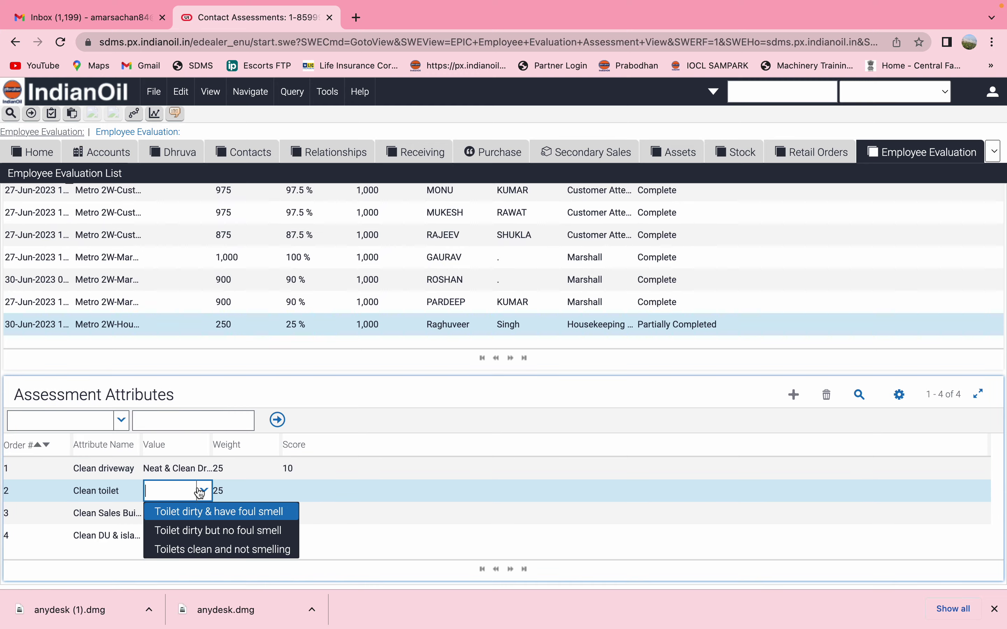
{"action": "left_click", "coordinate": [220, 551]}
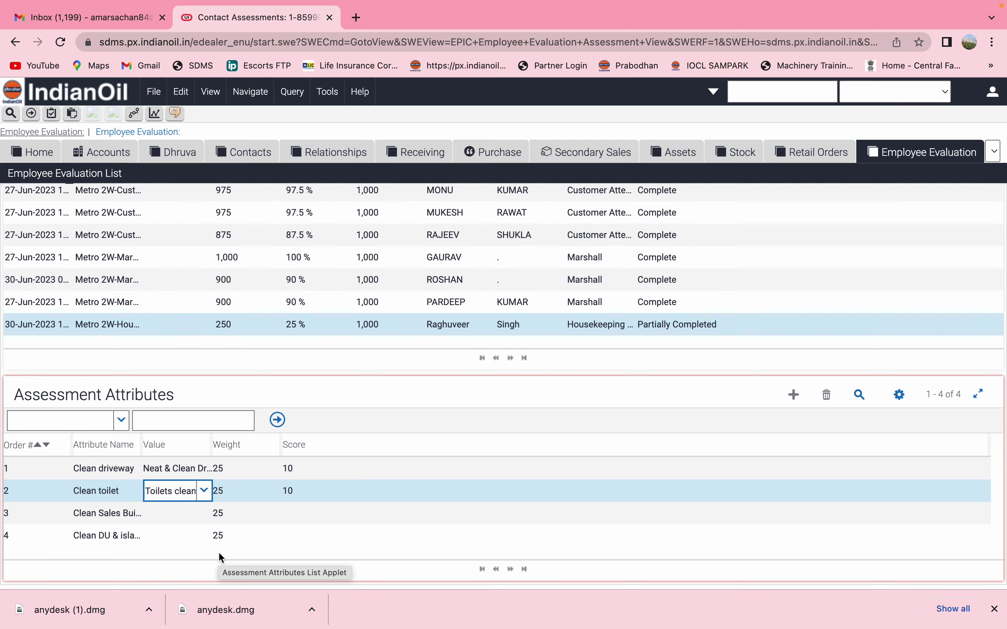
Rate the sales building attribute as "S/Building & front glass clean" and the DU and island attribute as "Both DU & Isands neat & Clean"
{"action": "left_click", "coordinate": [204, 516]}
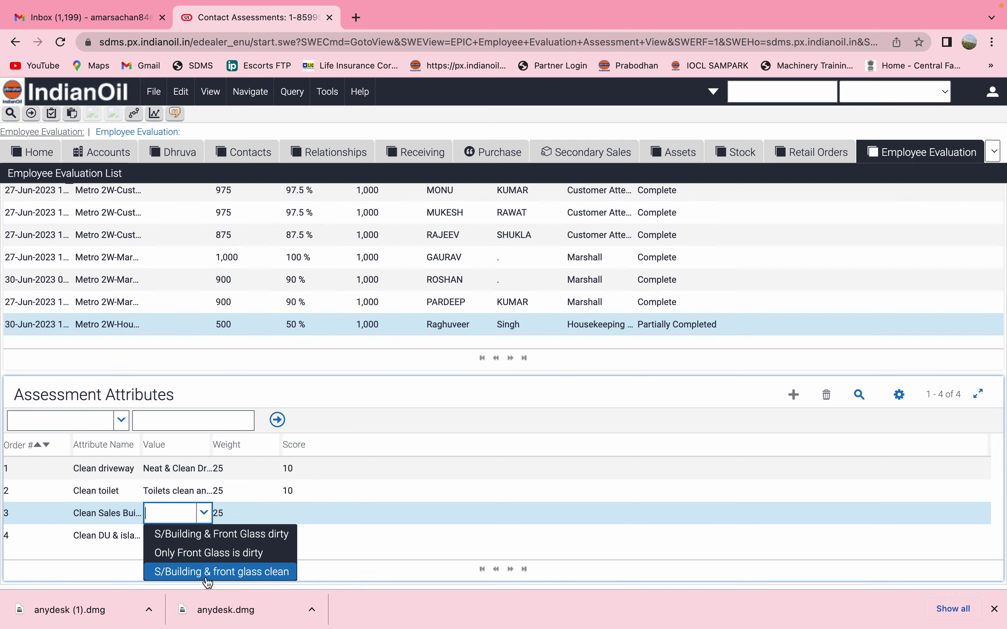
{"action": "left_click", "coordinate": [219, 575]}
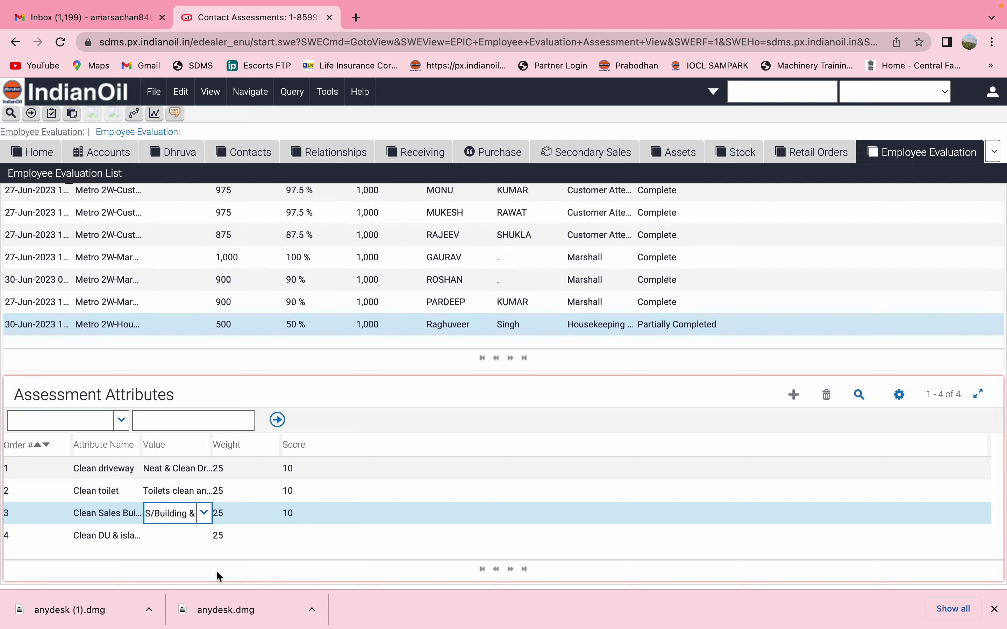
{"action": "left_click", "coordinate": [204, 536]}
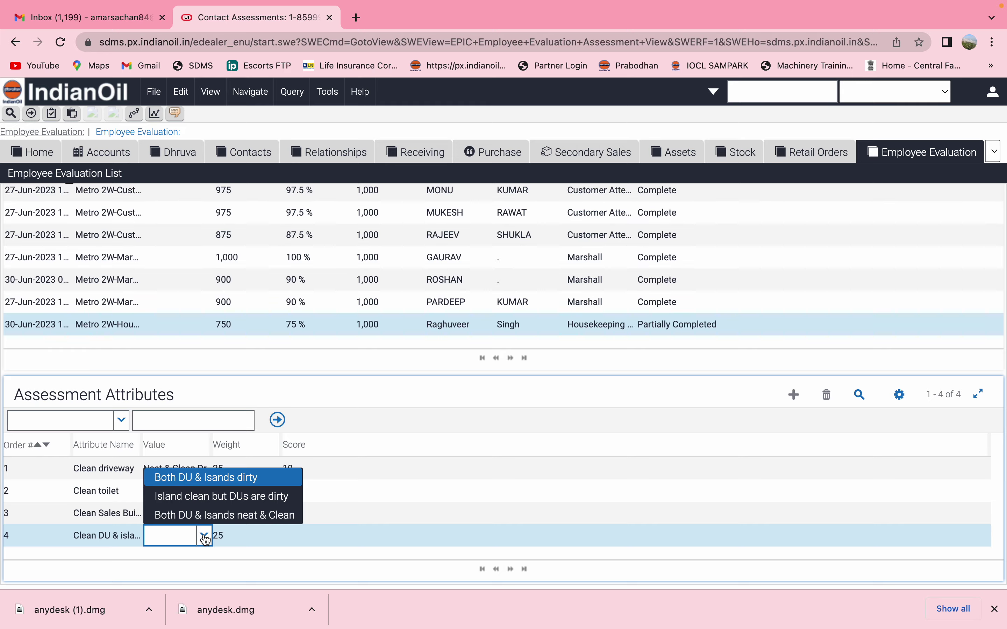
{"action": "left_click", "coordinate": [234, 516]}
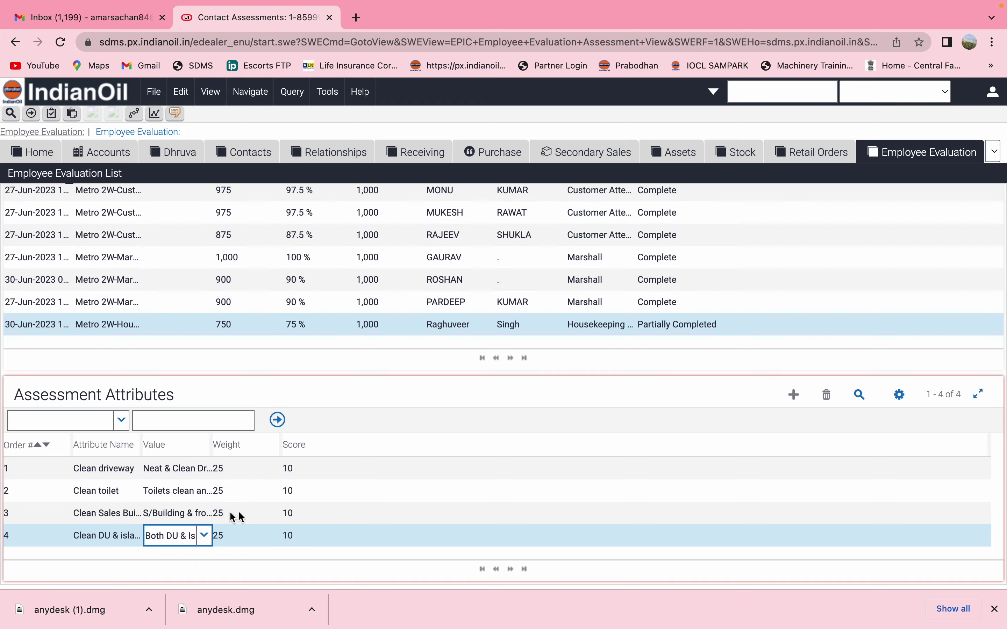
{"action": "left_click", "coordinate": [491, 518]}
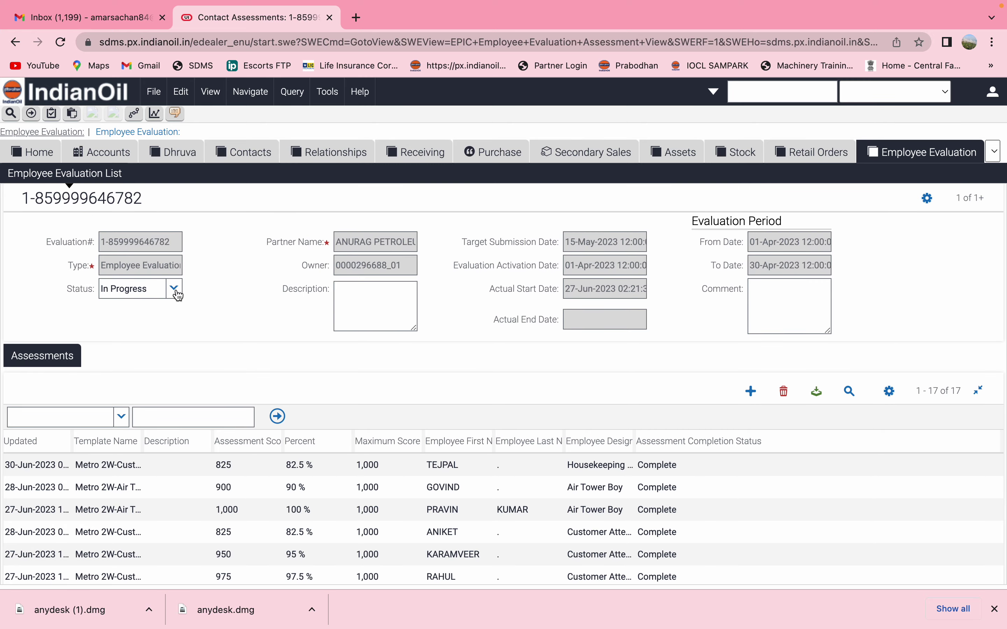
Try to set the April 2023 evaluation's status to Finalized, and dismiss the alert
{"action": "left_click", "coordinate": [175, 290]}
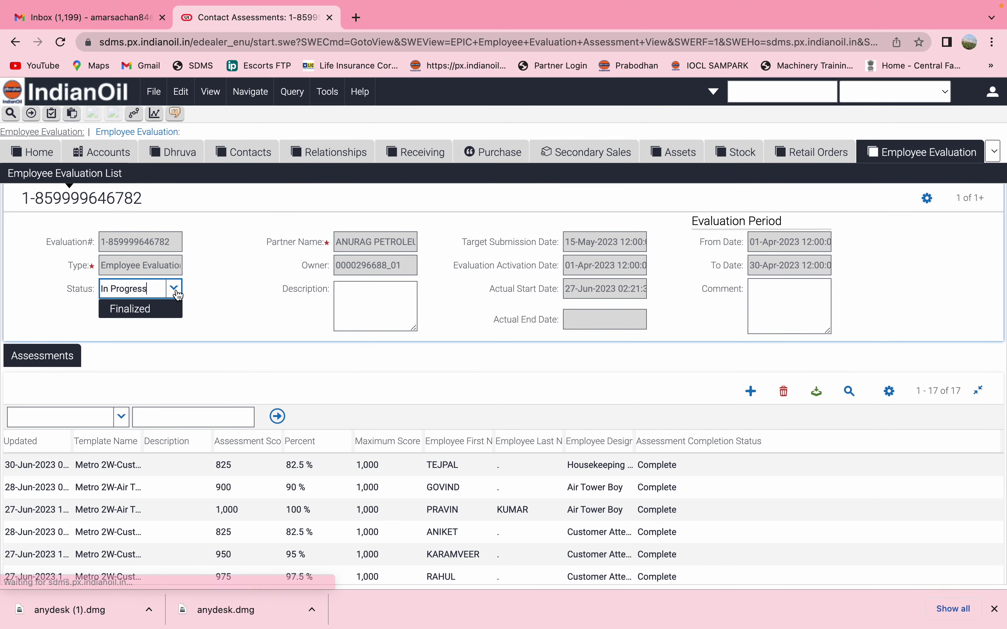
{"action": "left_click", "coordinate": [171, 312]}
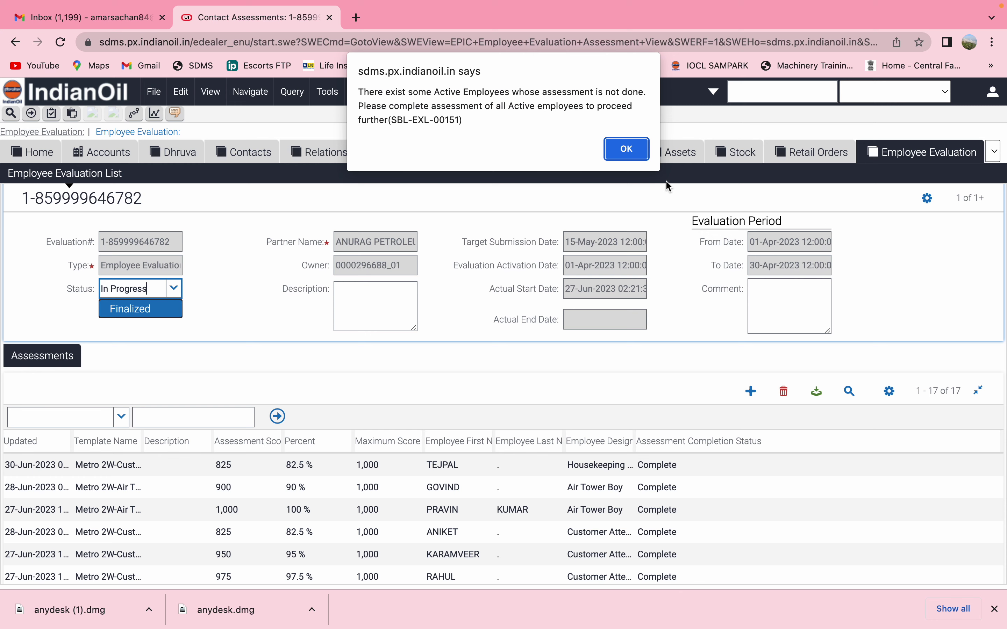
{"action": "left_click", "coordinate": [627, 149]}
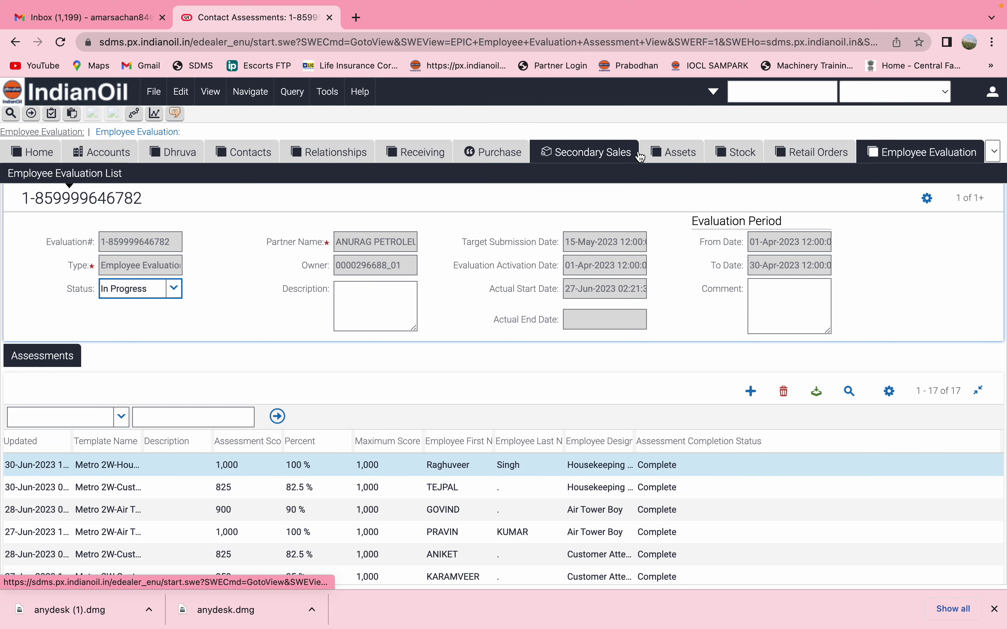
Check the existing assessments and add another record that uses the Metro 2W-Customer Attendant Evaluation template
{"action": "scroll", "coordinate": [705, 500], "scroll_direction": "down", "scroll_amount": 5}
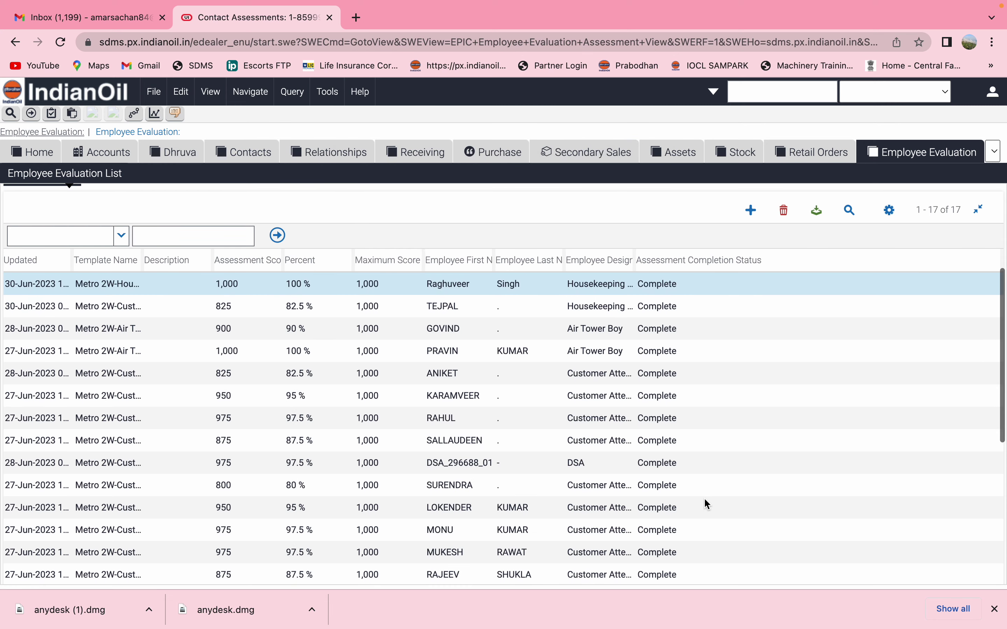
{"action": "scroll", "coordinate": [704, 497], "scroll_direction": "down", "scroll_amount": 4}
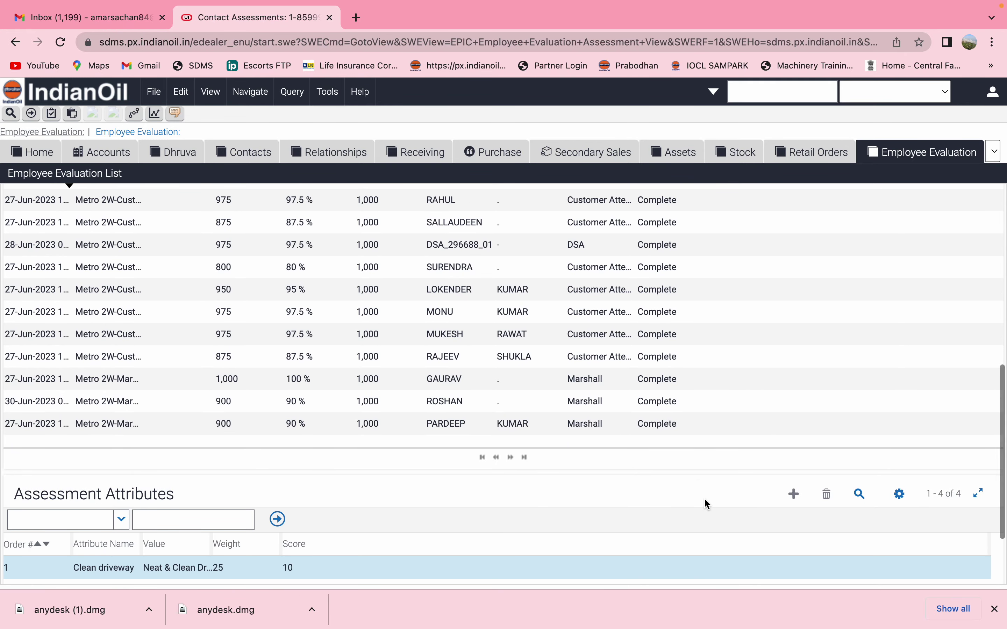
{"action": "scroll", "coordinate": [704, 499], "scroll_direction": "up", "scroll_amount": 4}
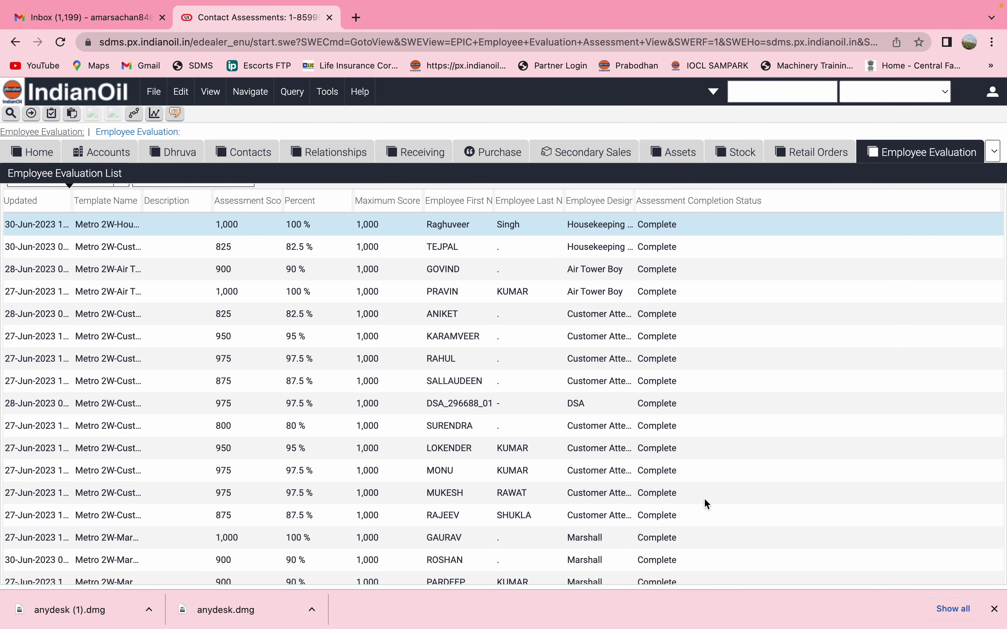
{"action": "scroll", "coordinate": [706, 503], "scroll_direction": "up", "scroll_amount": 2}
{"action": "scroll", "coordinate": [705, 499], "scroll_direction": "up", "scroll_amount": 1}
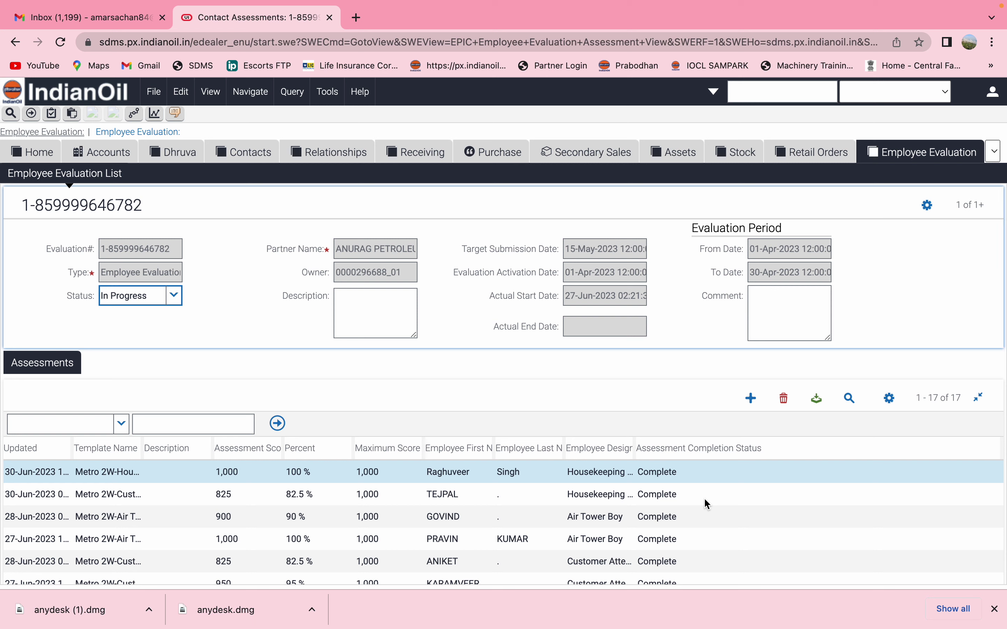
{"action": "left_click", "coordinate": [751, 398]}
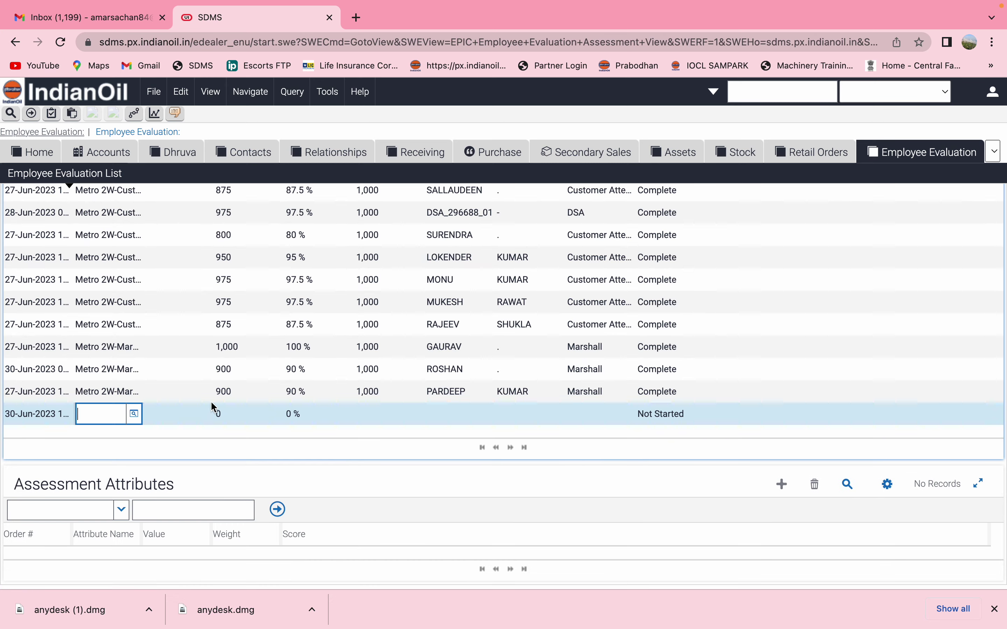
{"action": "left_click", "coordinate": [134, 413]}
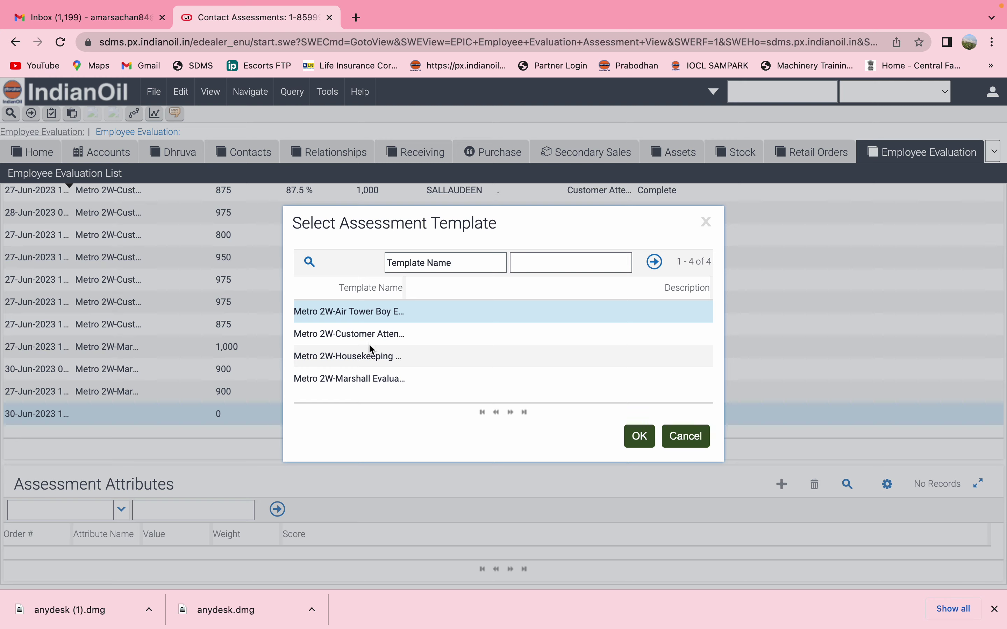
{"action": "left_click", "coordinate": [380, 336]}
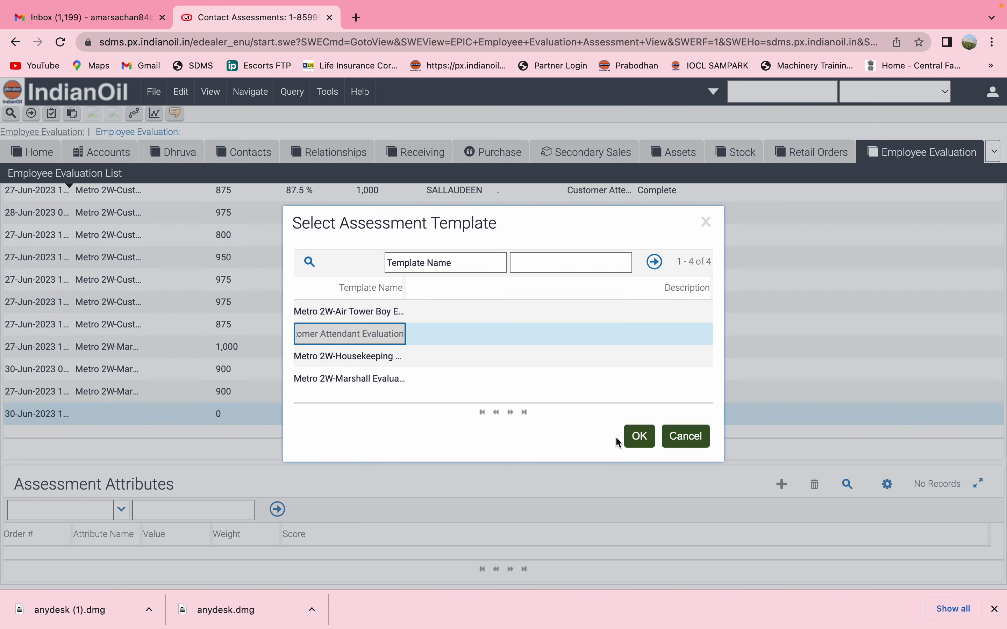
{"action": "left_click", "coordinate": [639, 437]}
Compare the employee list with the existing assessments and assign the Customer Attendant who has none, listed second to last, to the new record
{"action": "scroll", "coordinate": [466, 385], "scroll_direction": "up", "scroll_amount": 10}
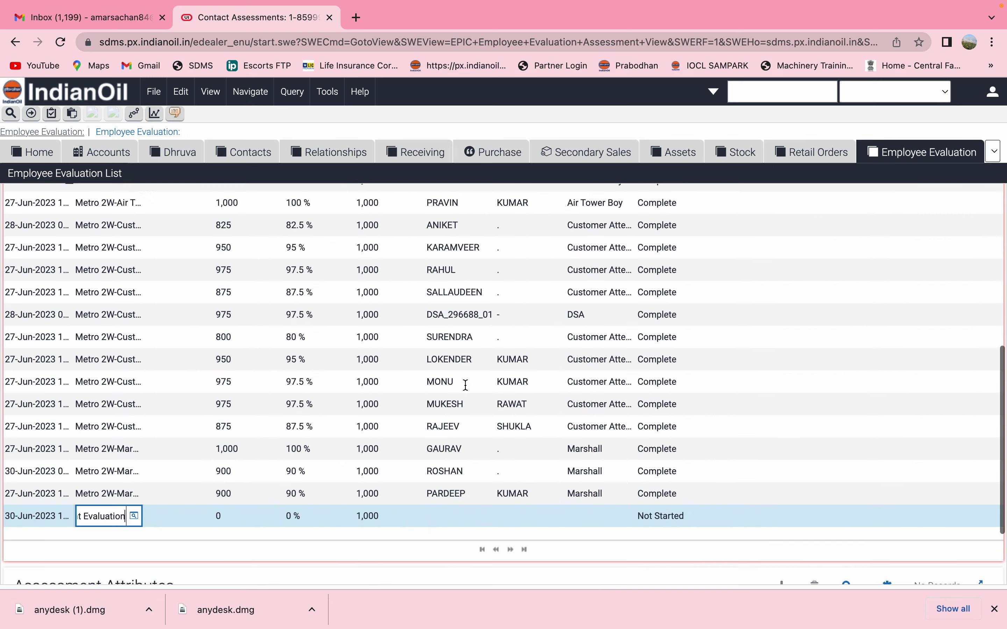
{"action": "scroll", "coordinate": [466, 385], "scroll_direction": "down", "scroll_amount": 4}
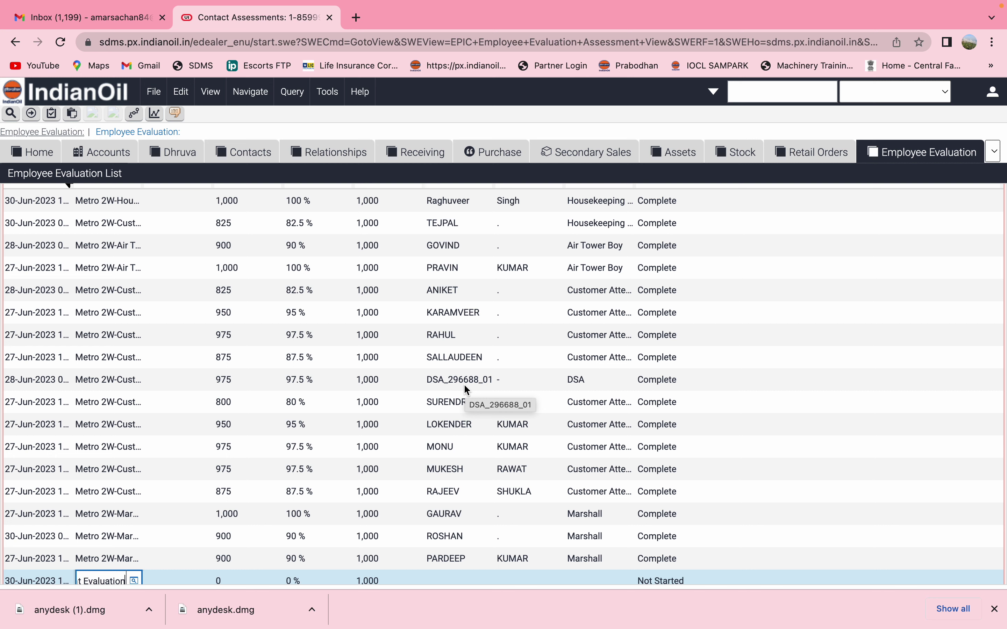
{"action": "left_click", "coordinate": [457, 578]}
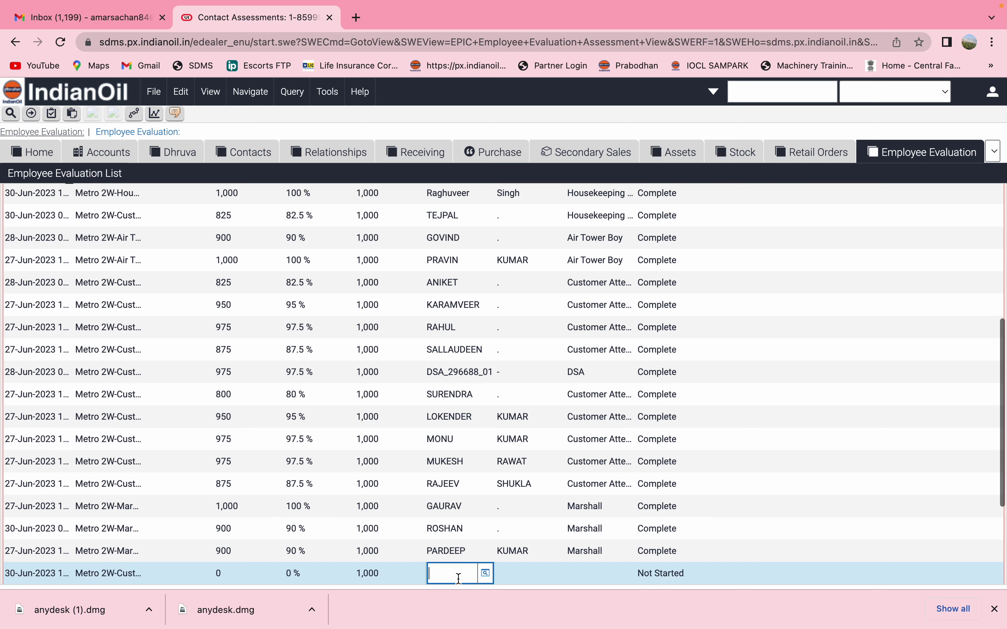
{"action": "left_click", "coordinate": [486, 574]}
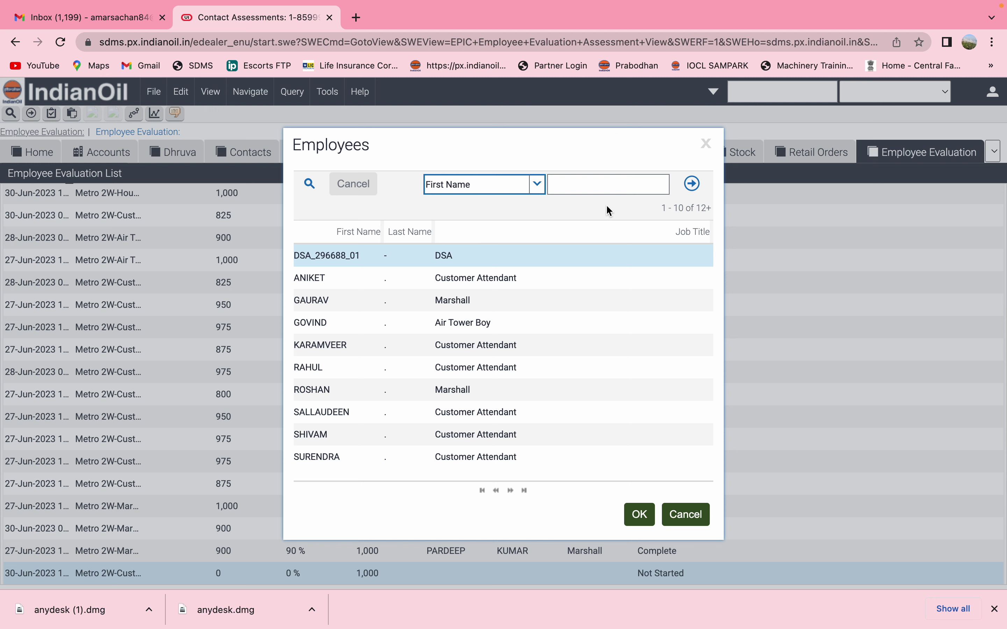
{"action": "left_click_drag", "start_coordinate": [611, 143], "coordinate": [829, 162]}
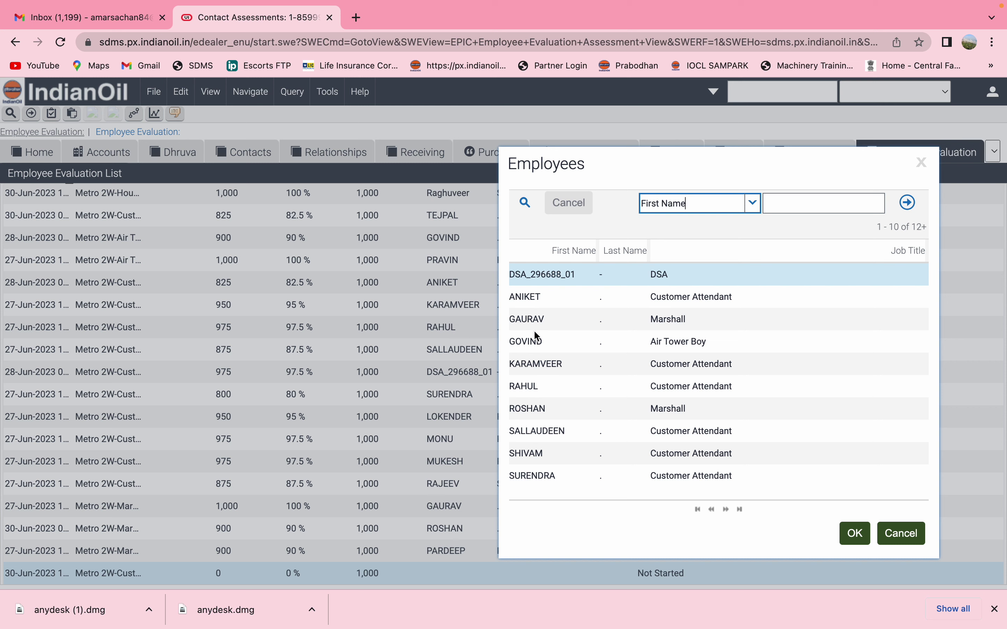
{"action": "left_click", "coordinate": [534, 454]}
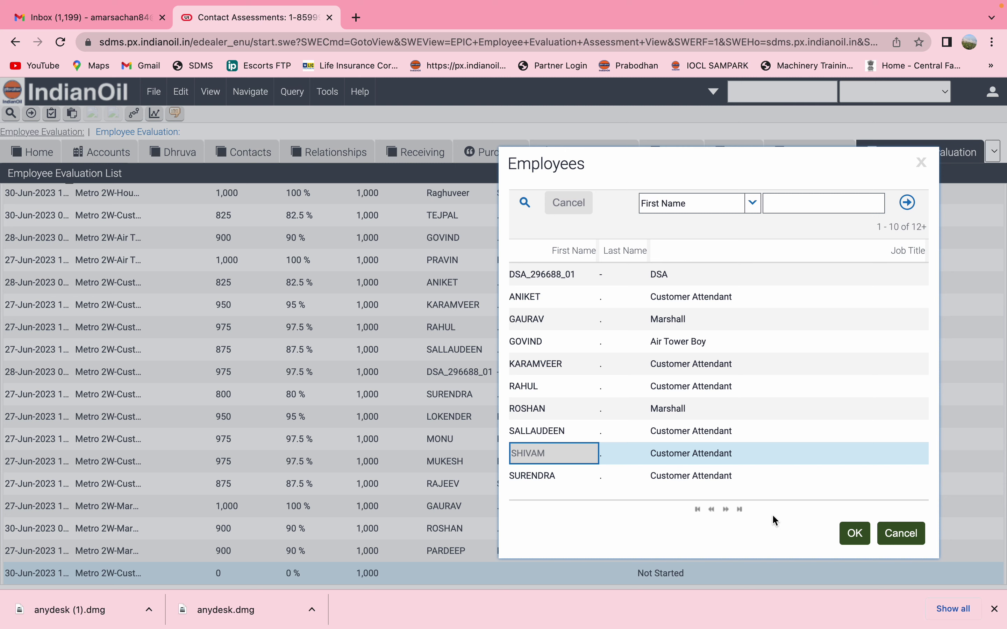
{"action": "left_click", "coordinate": [855, 534]}
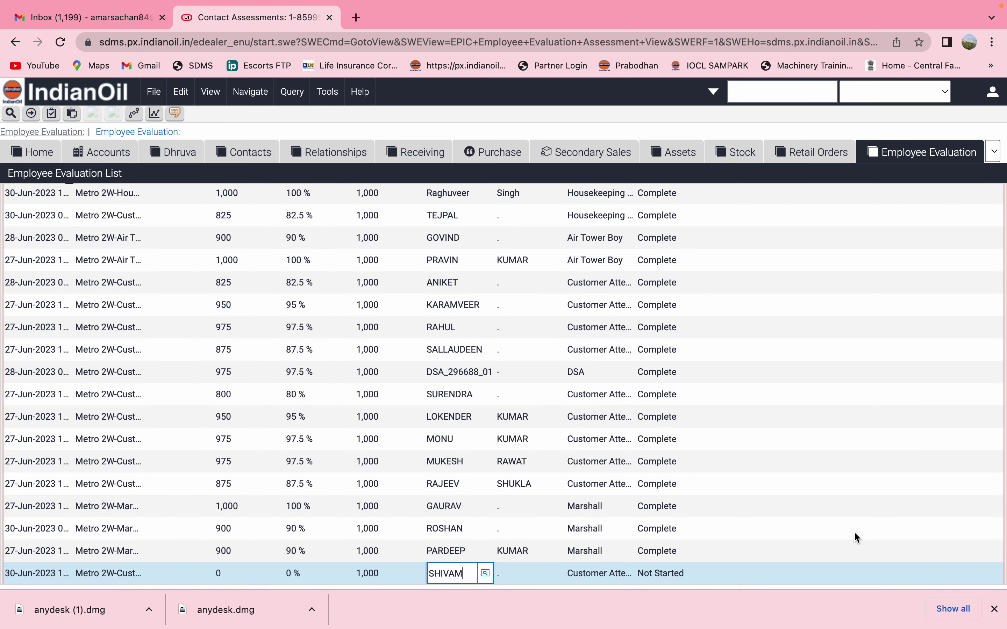
Show all ten attributes of the new Customer Attendant assessment and rate the dress attribute as "Complete dress and tidily worn"
{"action": "scroll", "coordinate": [576, 459], "scroll_direction": "down", "scroll_amount": 5}
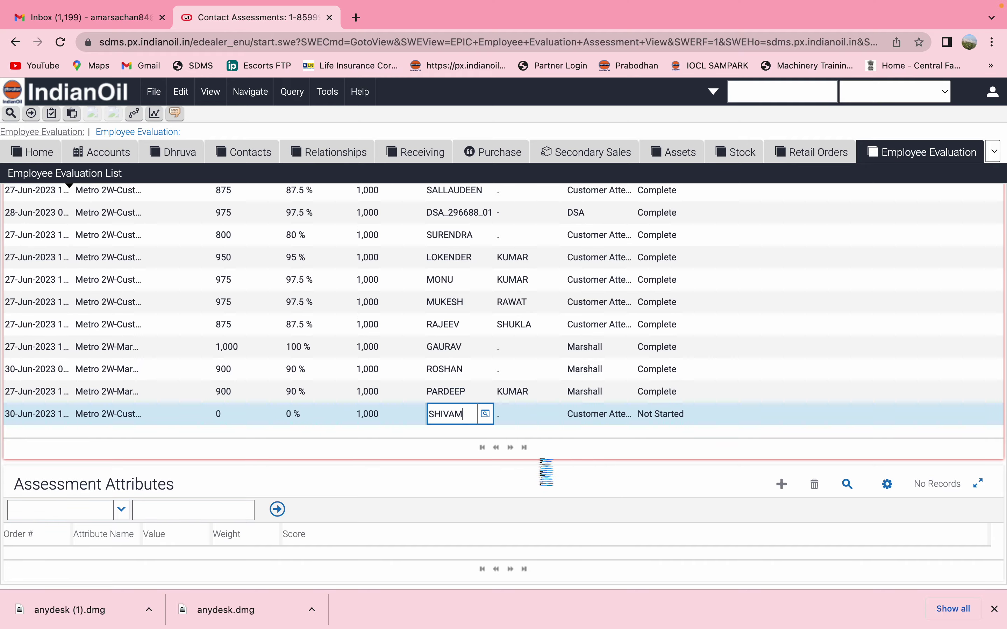
{"action": "scroll", "coordinate": [540, 465], "scroll_direction": "down", "scroll_amount": 4}
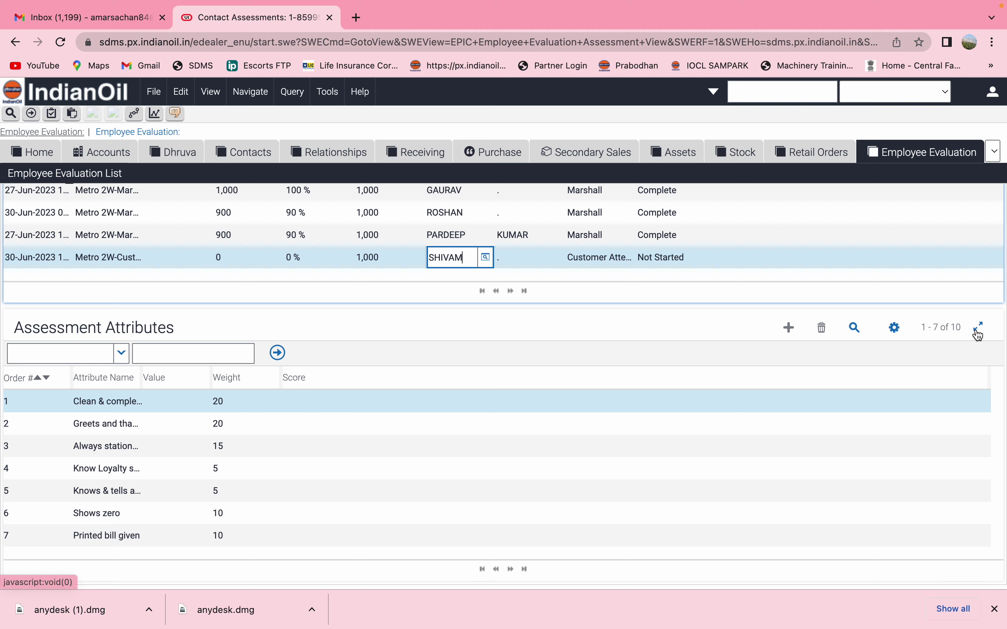
{"action": "left_click", "coordinate": [981, 328]}
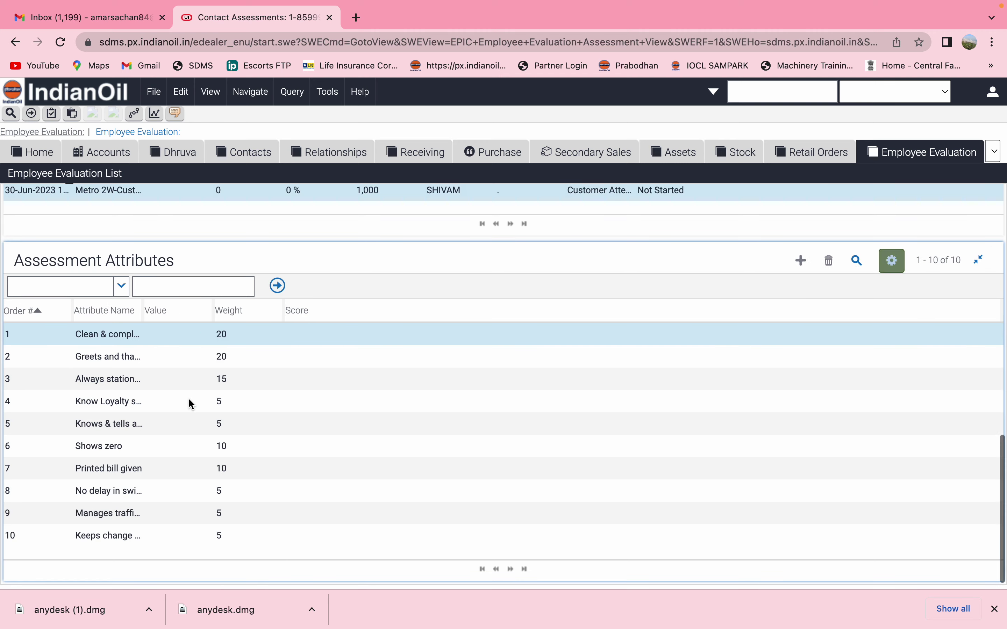
{"action": "left_click", "coordinate": [196, 336]}
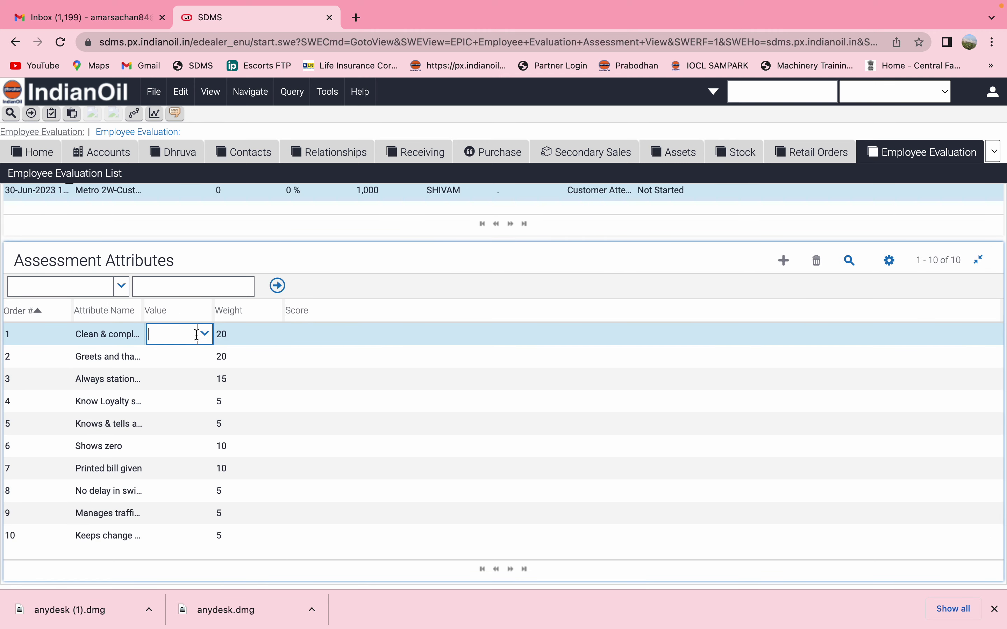
{"action": "left_click", "coordinate": [206, 334]}
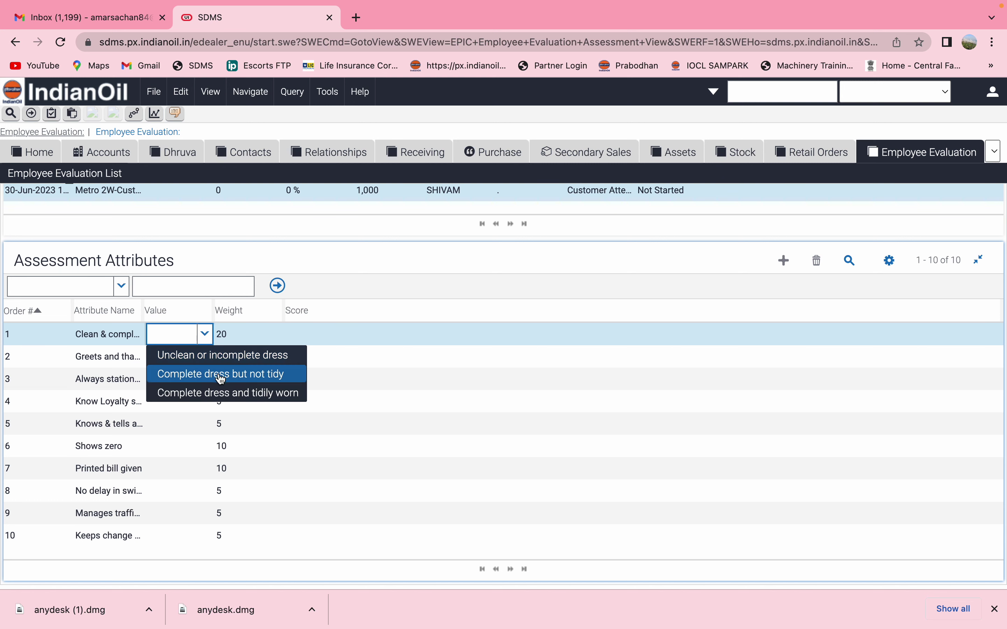
{"action": "left_click", "coordinate": [228, 393]}
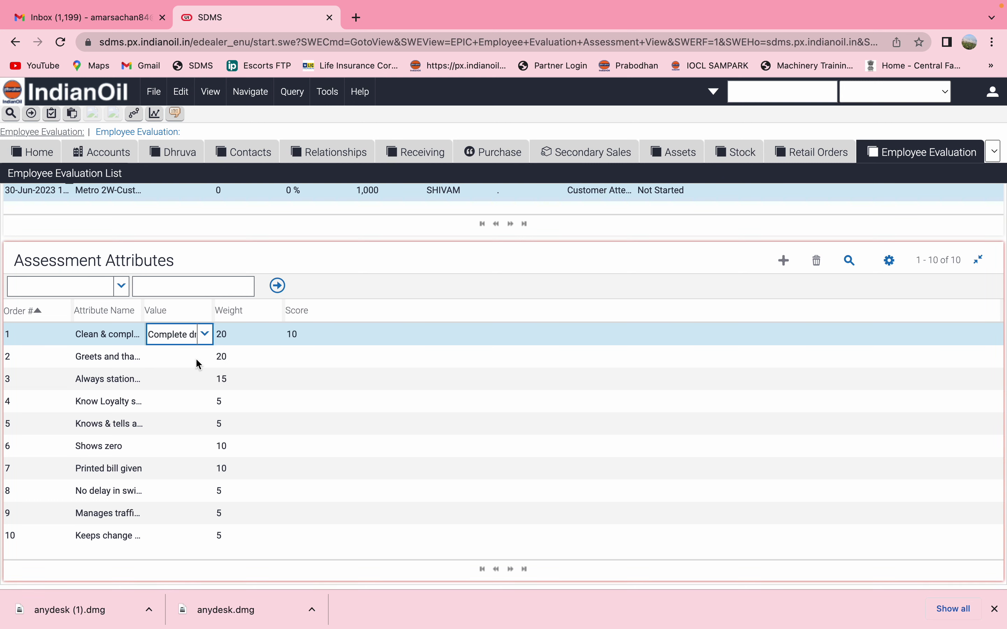
Rate the greeting attribute as "Greets customer & Say thanks" and the stationing attribute as "Stationed at DUs at all times"
{"action": "left_click", "coordinate": [199, 364]}
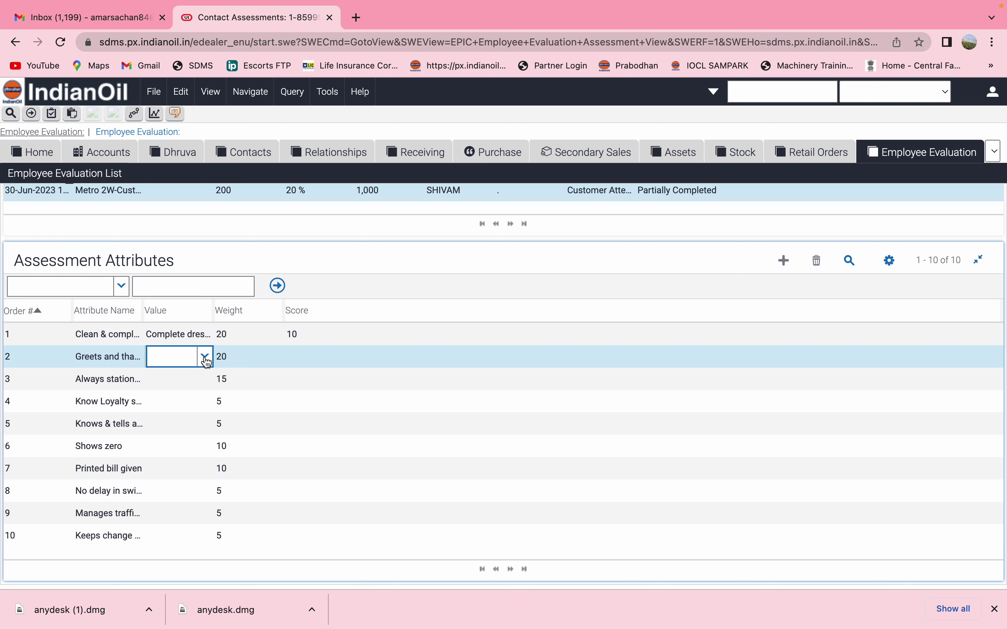
{"action": "left_click", "coordinate": [205, 357]}
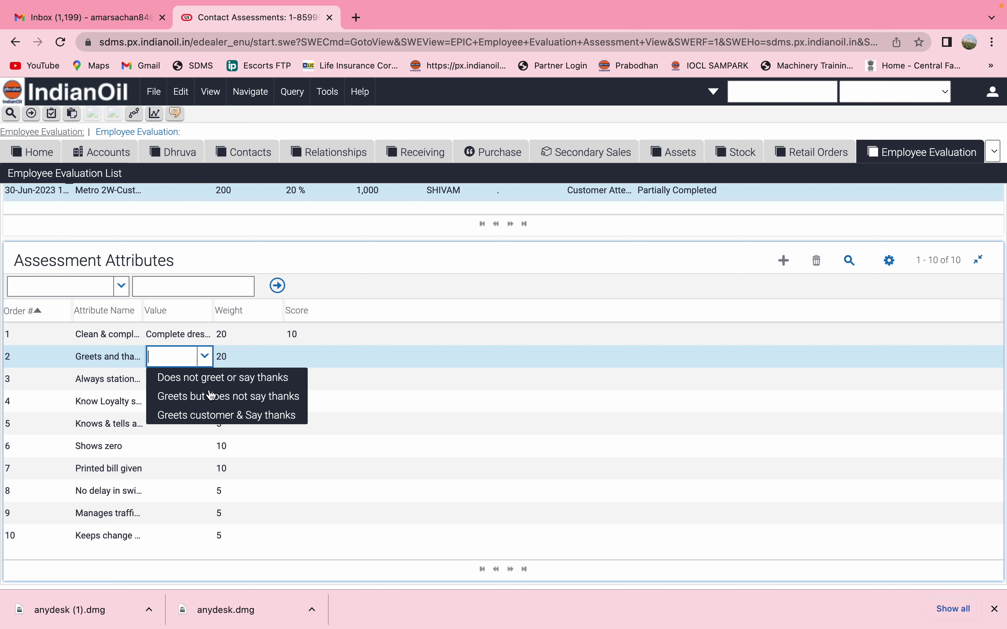
{"action": "left_click", "coordinate": [218, 415]}
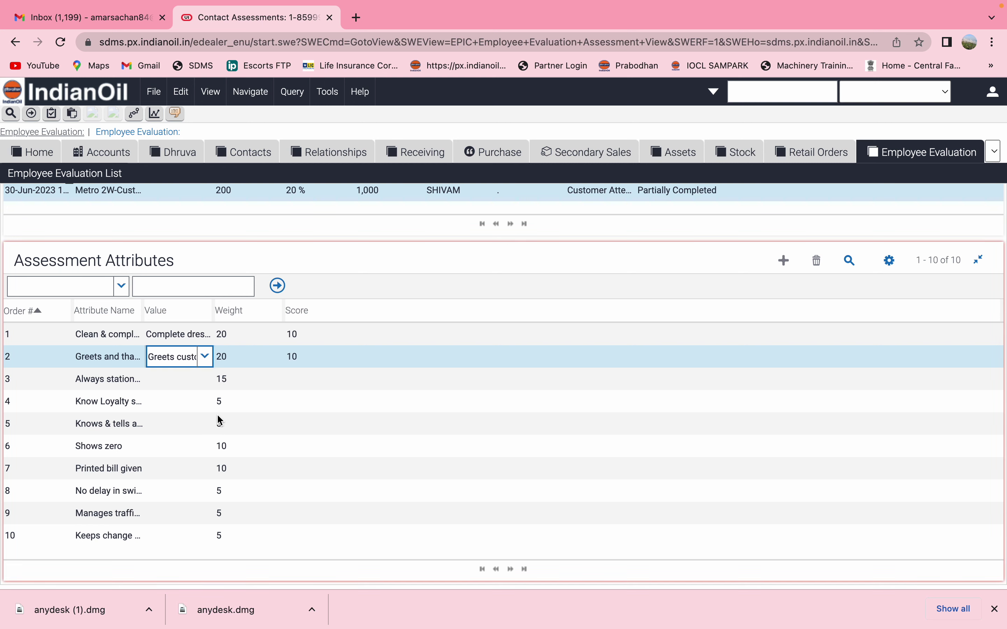
{"action": "left_click", "coordinate": [205, 380]}
{"action": "left_click", "coordinate": [205, 378]}
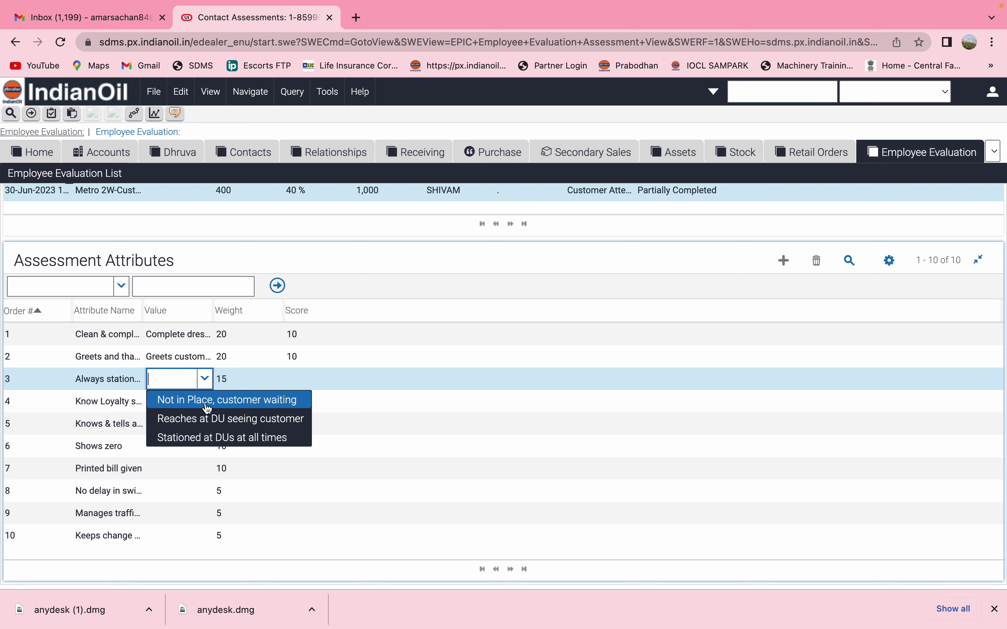
{"action": "left_click", "coordinate": [223, 437]}
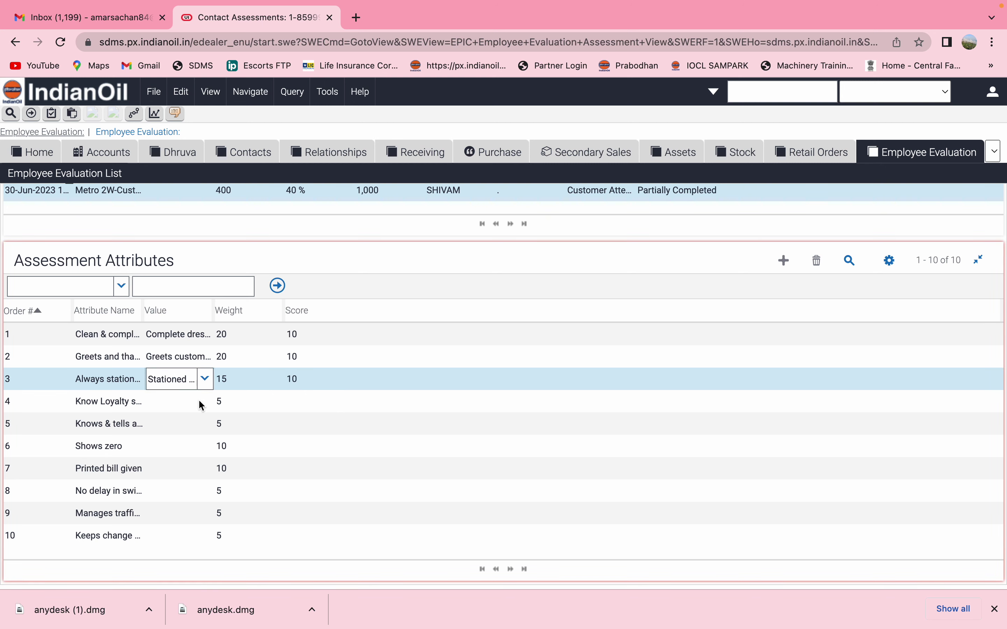
Rate the loyalty attribute as "Knows Scheme & POS opeartion" and the automation attribute as "Know but does not tell"
{"action": "left_click", "coordinate": [199, 402]}
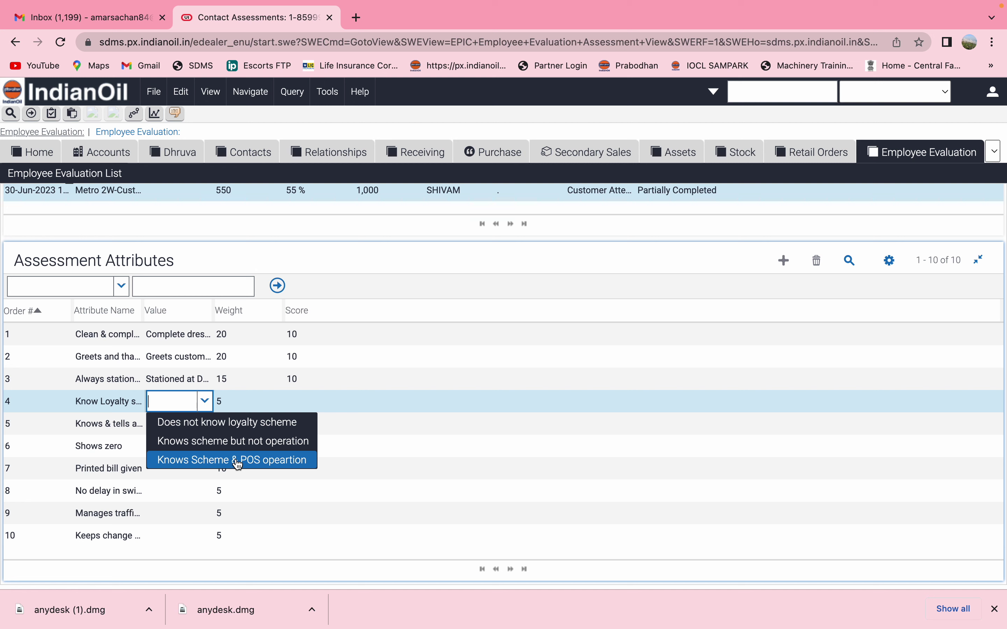
{"action": "left_click", "coordinate": [238, 461]}
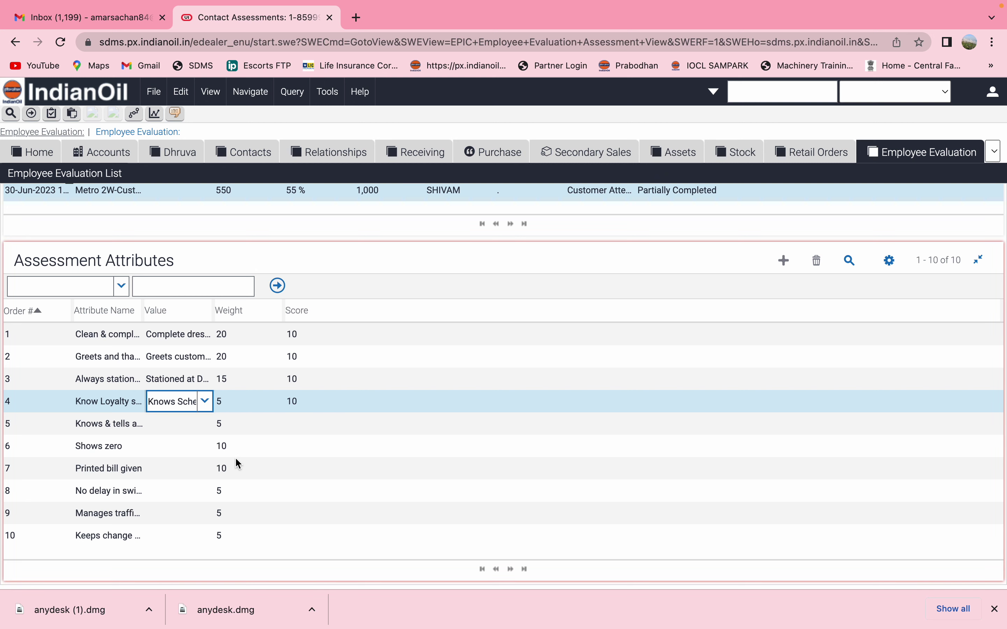
{"action": "left_click", "coordinate": [206, 430]}
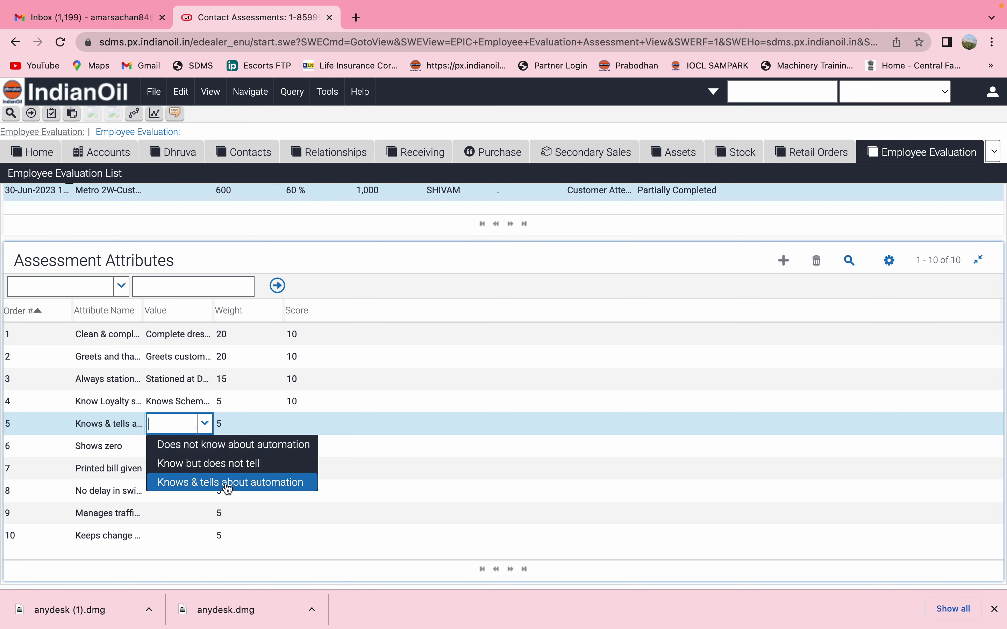
{"action": "left_click", "coordinate": [237, 463]}
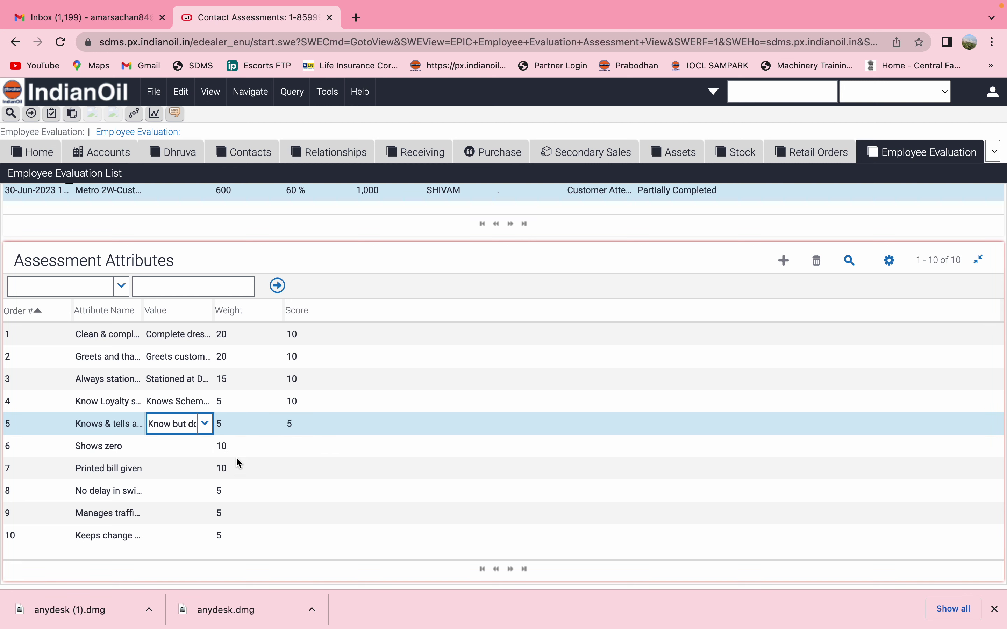
Rate both the "Shows zero" and the "Printed bill given" attributes as Always
{"action": "left_click", "coordinate": [199, 450]}
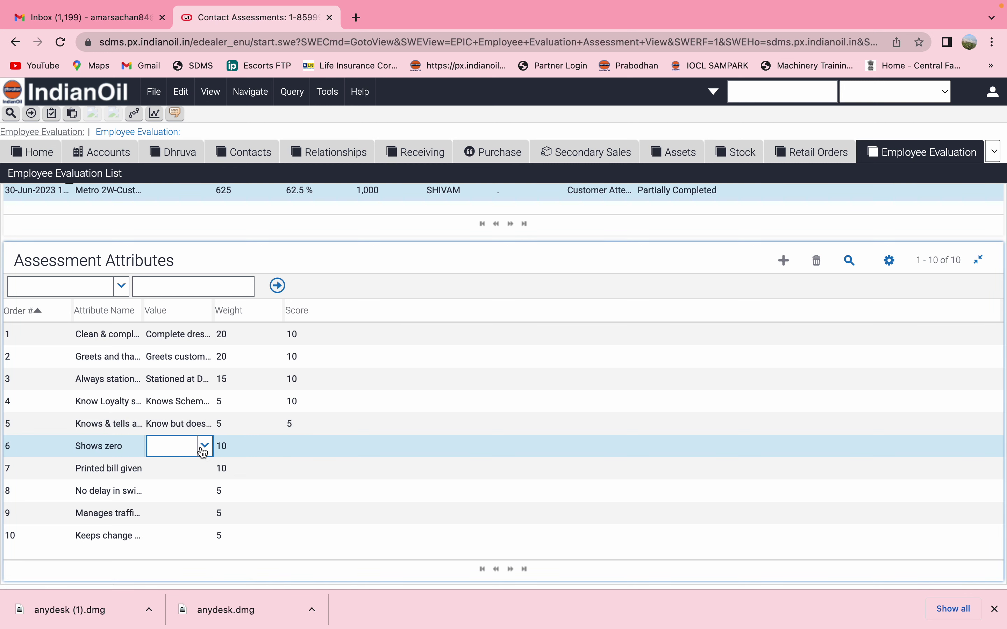
{"action": "left_click", "coordinate": [206, 447]}
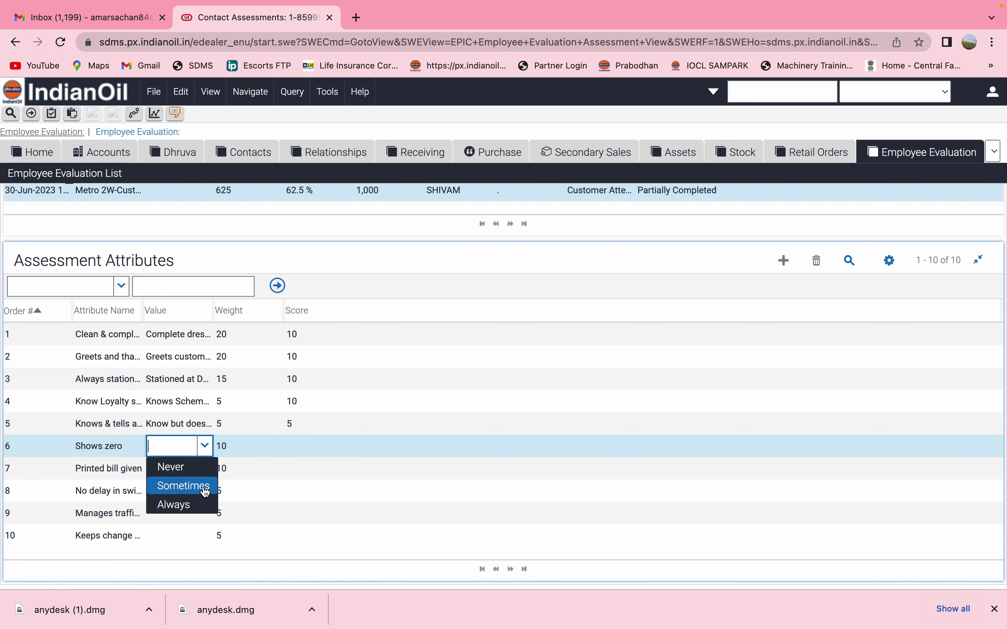
{"action": "left_click", "coordinate": [198, 505]}
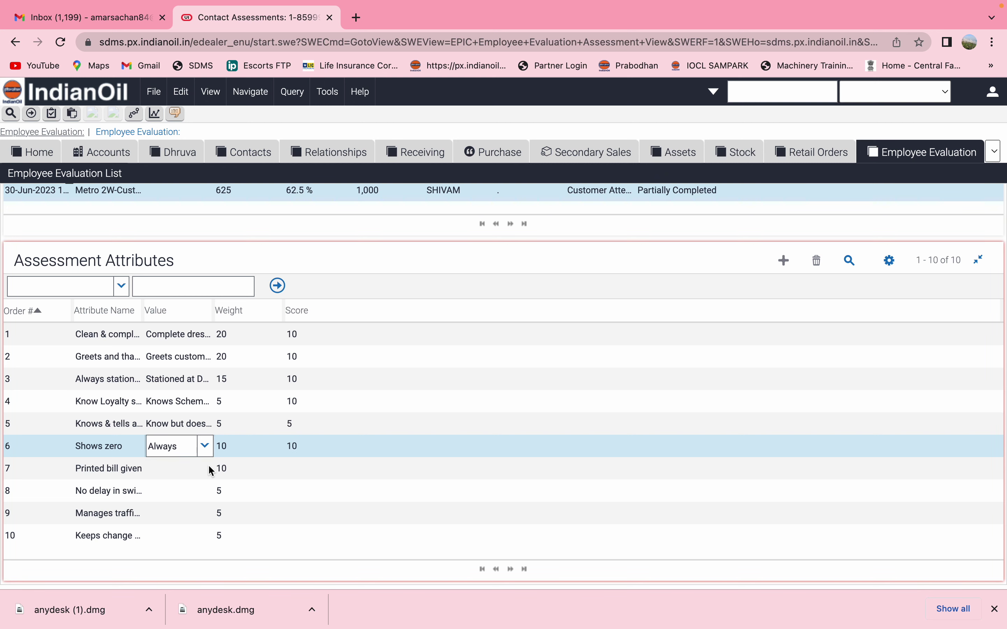
{"action": "left_click", "coordinate": [211, 470]}
{"action": "left_click", "coordinate": [205, 468]}
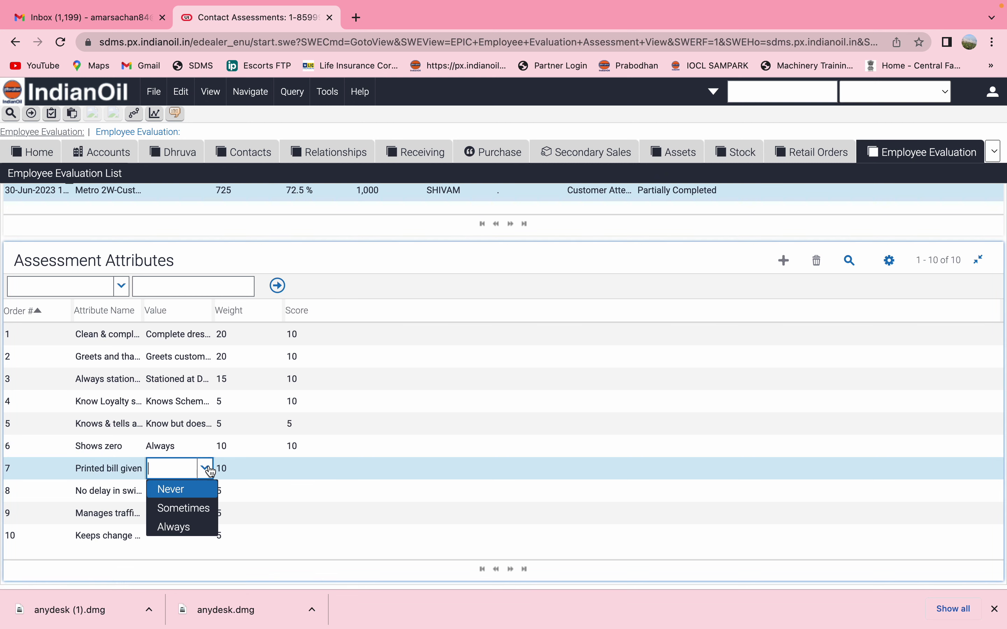
{"action": "left_click", "coordinate": [194, 536]}
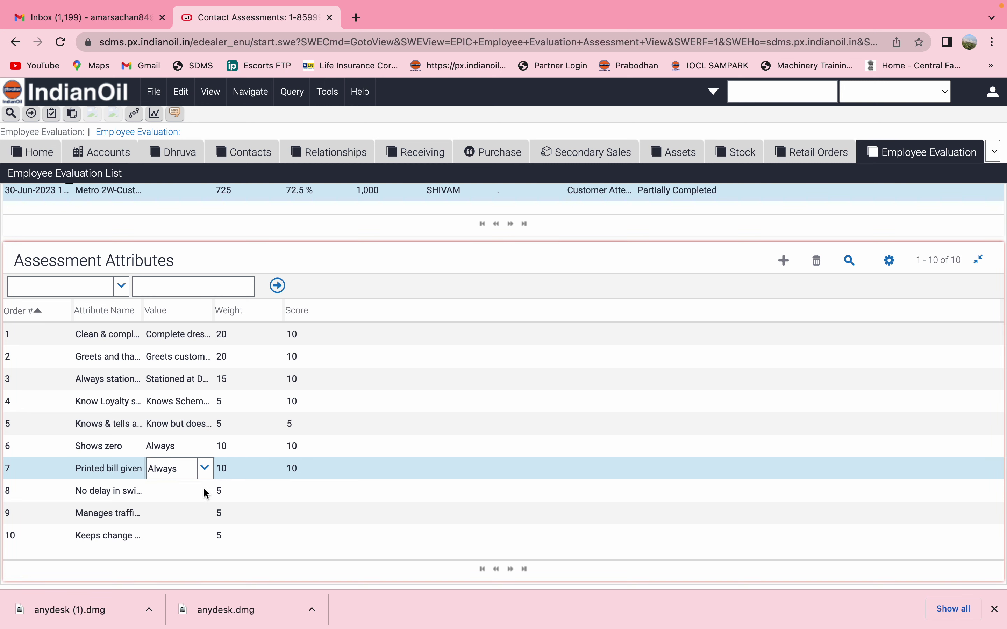
Rate the "No delay" attribute, number 8, as "Attendant carries POS M/C" and the traffic management attribute as Always
{"action": "left_click", "coordinate": [207, 494]}
{"action": "left_click", "coordinate": [205, 492]}
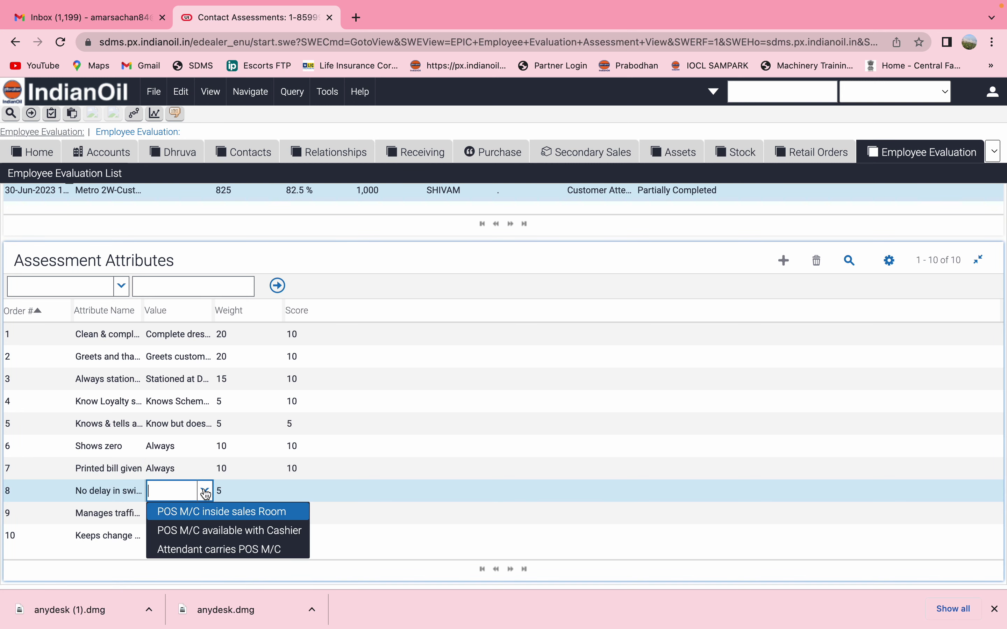
{"action": "left_click", "coordinate": [212, 550]}
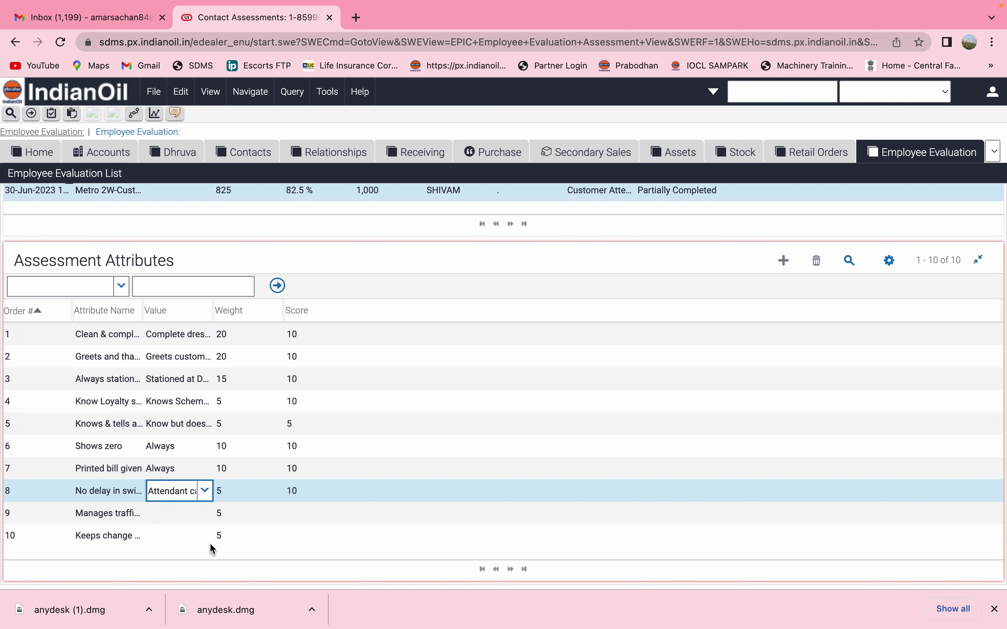
{"action": "left_click", "coordinate": [207, 518]}
{"action": "left_click", "coordinate": [205, 514]}
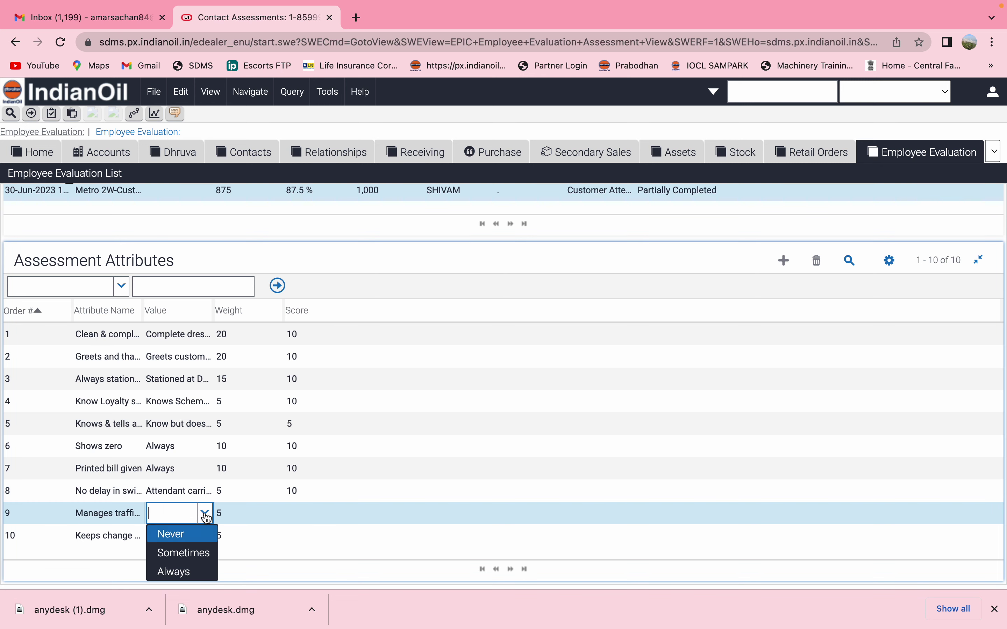
{"action": "left_click", "coordinate": [196, 576]}
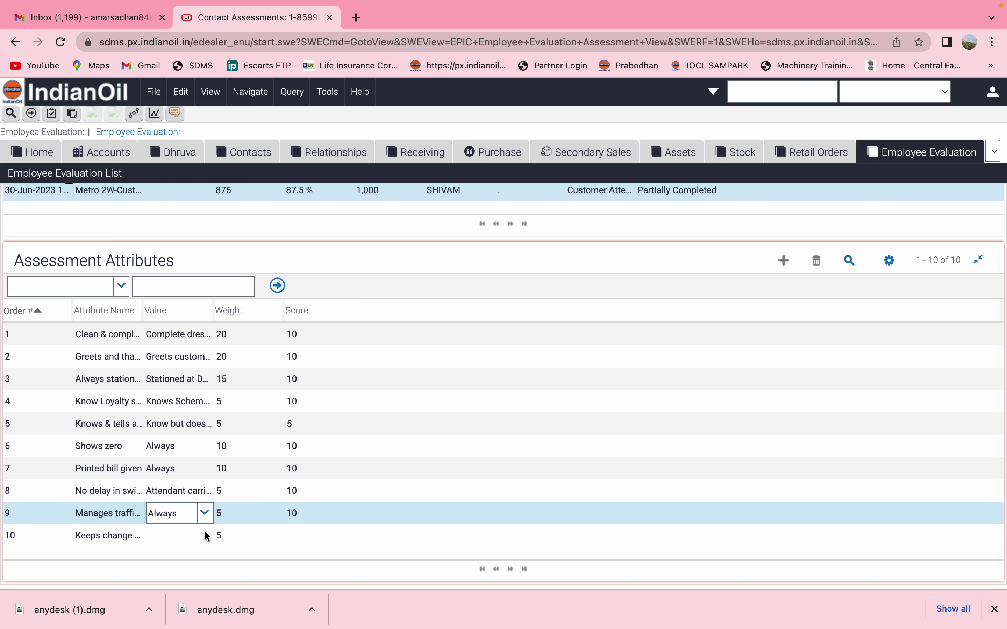
Rate the "Keeps change" attribute, number 10, as Sometimes
{"action": "left_click", "coordinate": [206, 537]}
{"action": "left_click", "coordinate": [205, 535]}
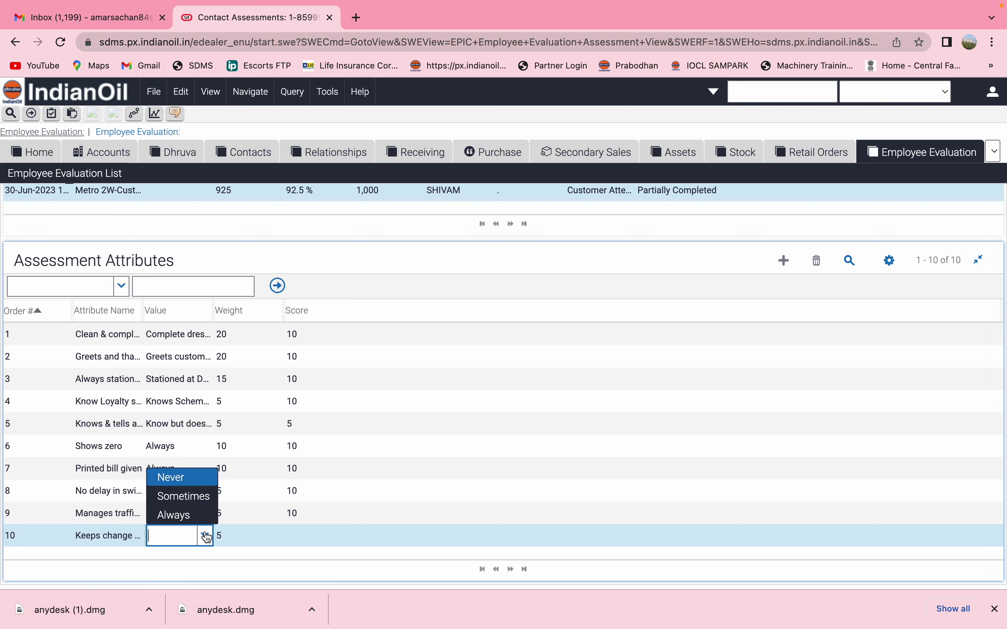
{"action": "left_click", "coordinate": [202, 496]}
Set the April 2023 employee evaluation's status to Finalized and look over its assessment list
{"action": "scroll", "coordinate": [401, 424], "scroll_direction": "up", "scroll_amount": 10}
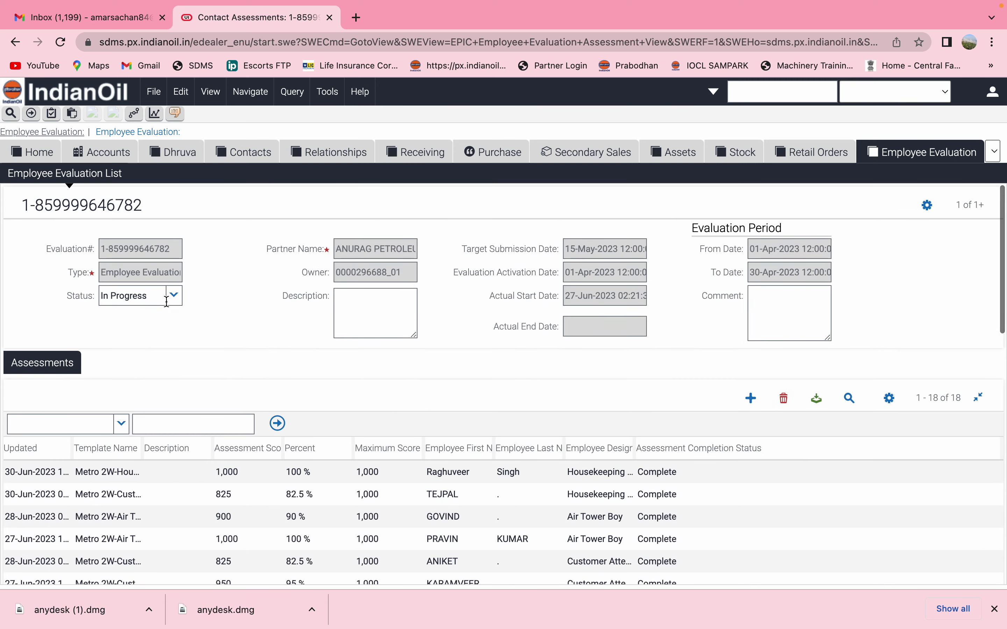
{"action": "left_click", "coordinate": [173, 298]}
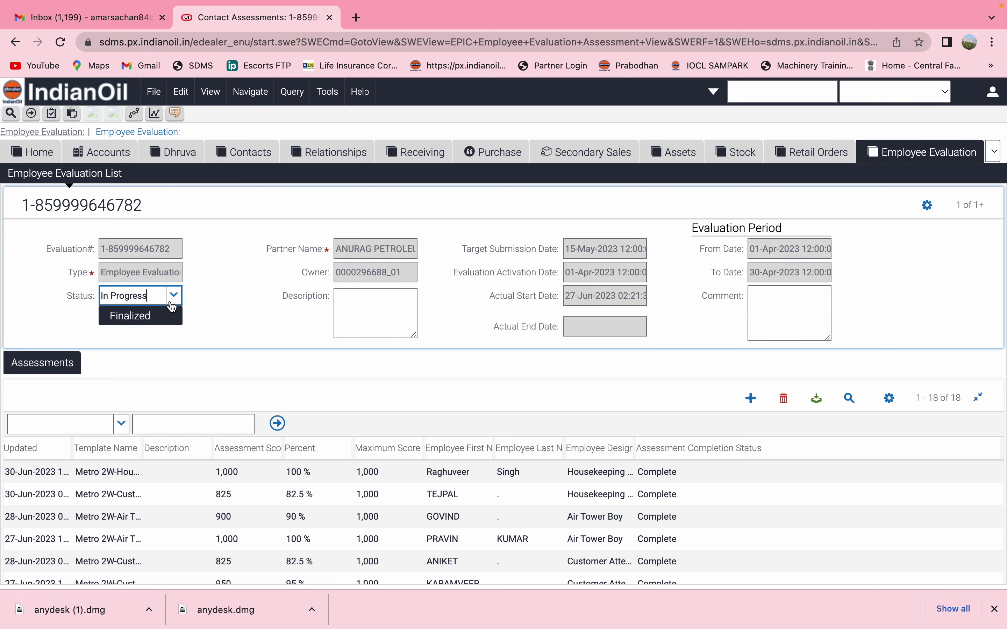
{"action": "left_click", "coordinate": [171, 317]}
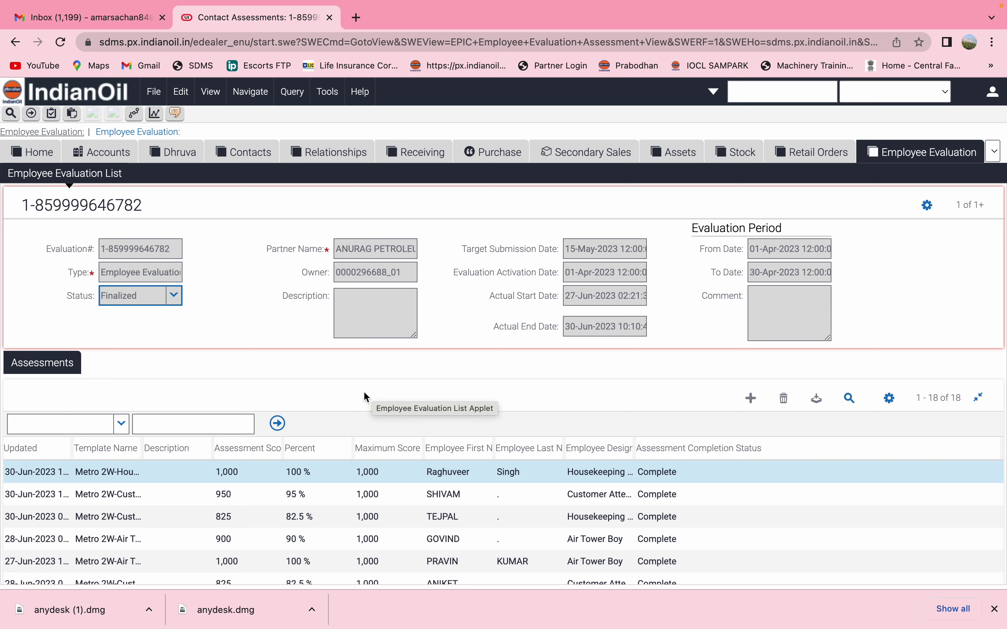
{"action": "scroll", "coordinate": [384, 432], "scroll_direction": "down", "scroll_amount": 8}
{"action": "scroll", "coordinate": [384, 432], "scroll_direction": "up", "scroll_amount": 8}
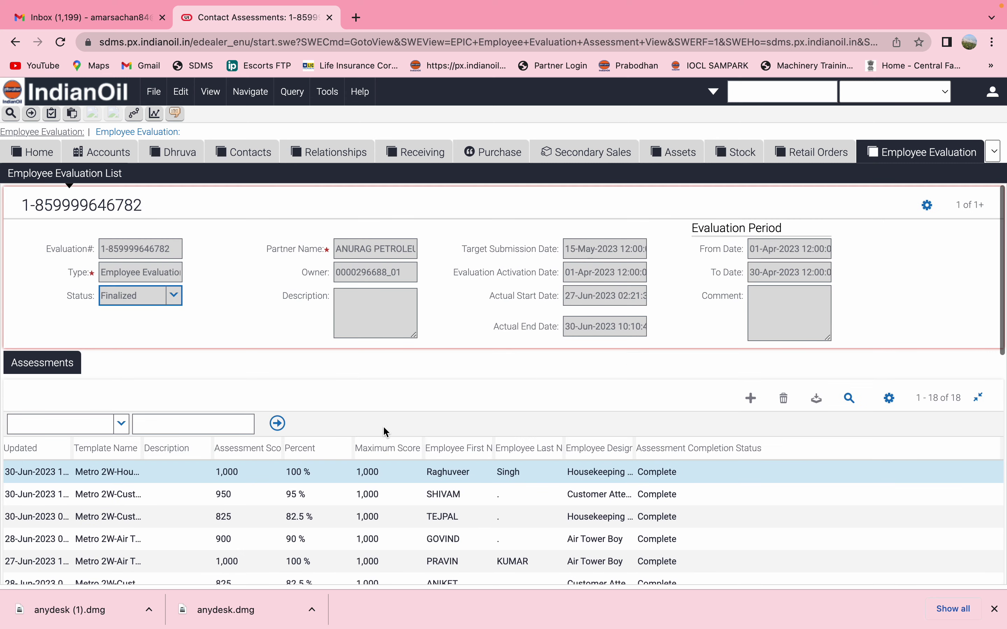
{"action": "mouse_move", "coordinate": [597, 6]}
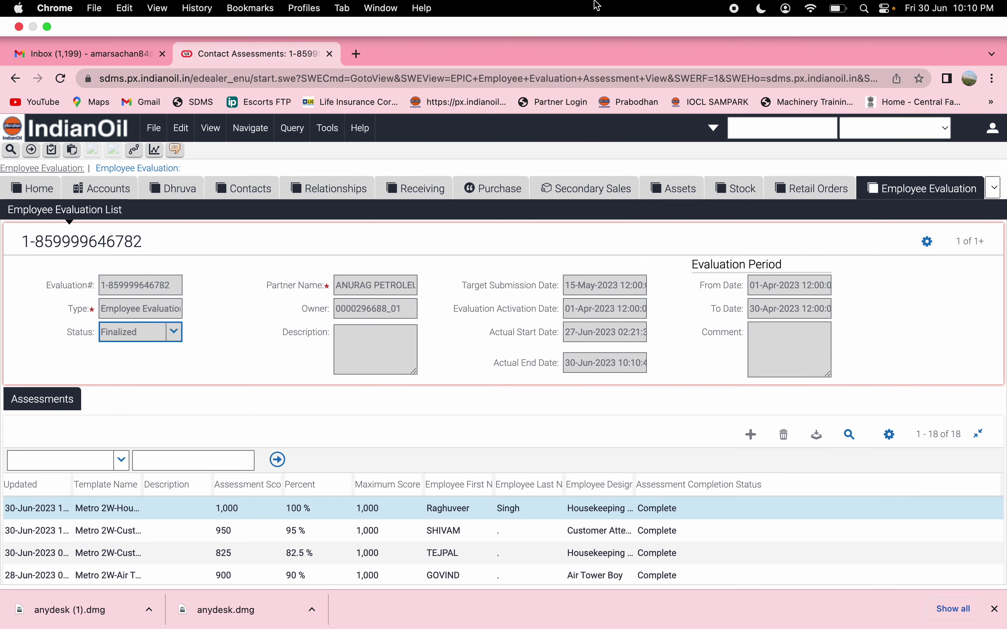